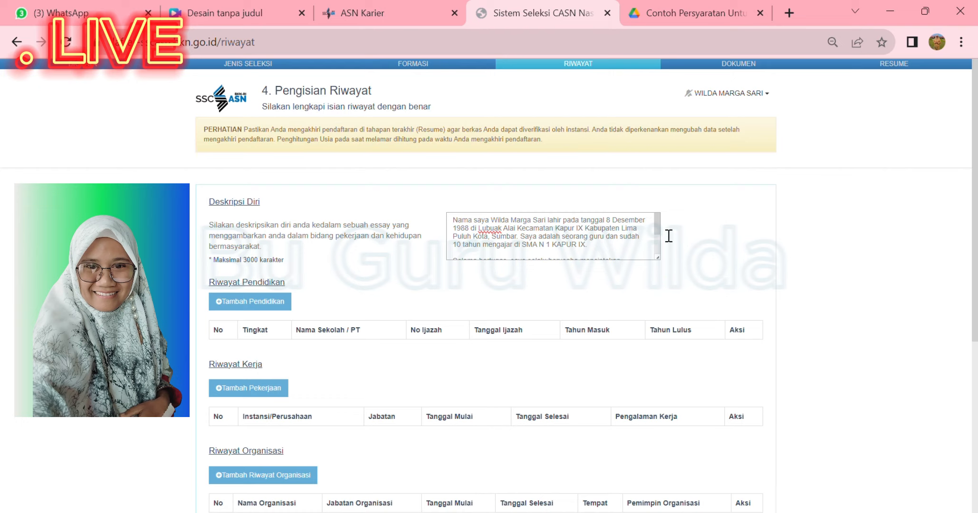
# Scroll through the Deskripsi Diri essay, then open the Tambah Pendidikan form
pyautogui.moveTo(668, 237)
pyautogui.mouseDown()
pyautogui.moveTo(670, 259)
pyautogui.moveTo(665, 228)
pyautogui.mouseUp()
pyautogui.moveTo(662, 236)
pyautogui.mouseDown()
pyautogui.moveTo(664, 248)
pyautogui.moveTo(663, 232)
pyautogui.mouseUp()
pyautogui.click(253, 306)
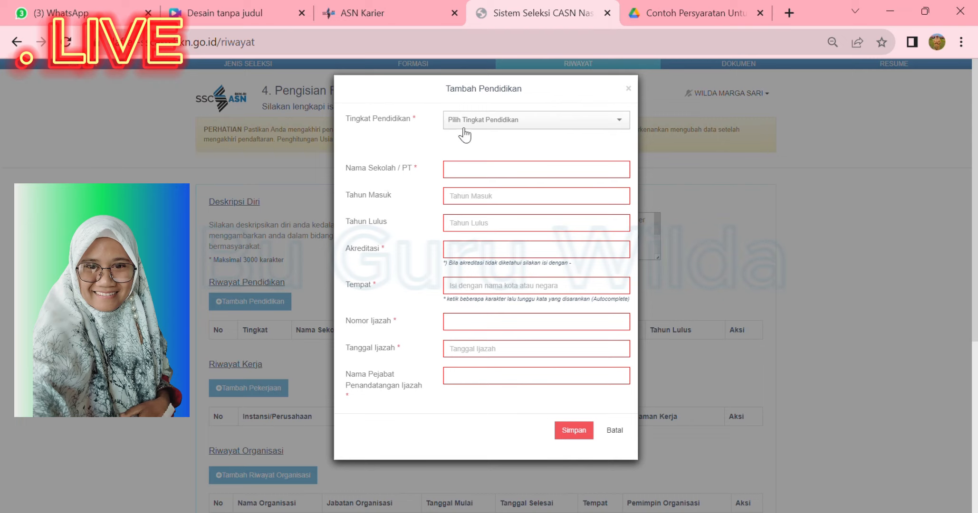
# Set Tingkat Pendidikan to Sekolah Dasar and pick SEKOLAH DASAR as the Jurusan suggestion
pyautogui.click(628, 122)
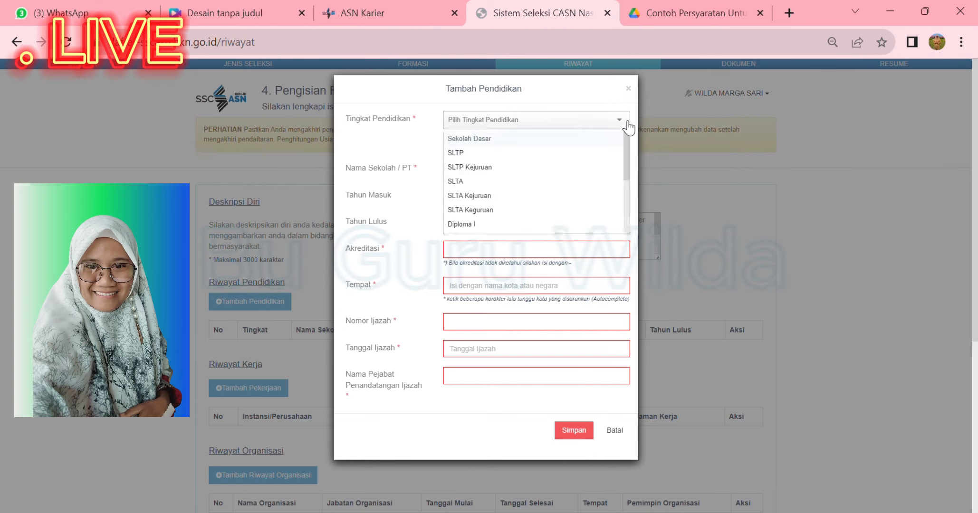
pyautogui.click(543, 140)
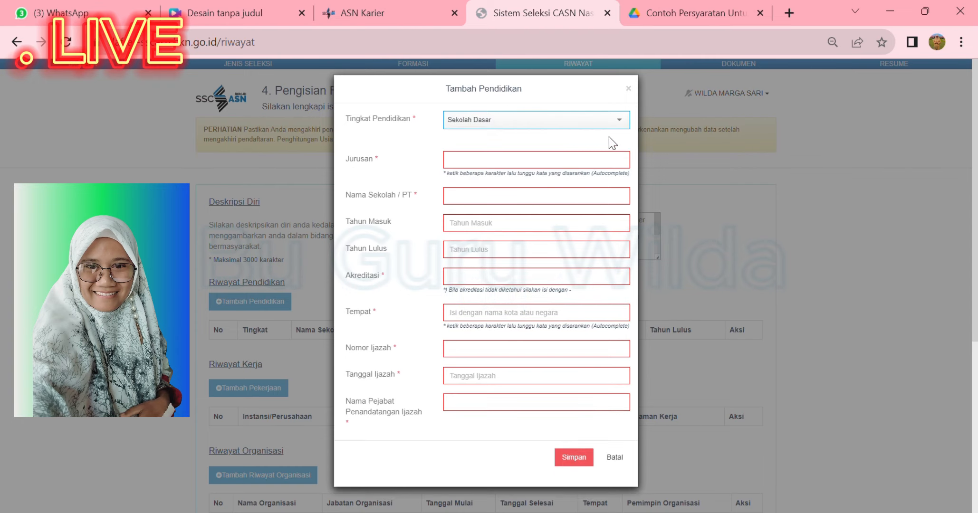
pyautogui.click(465, 166)
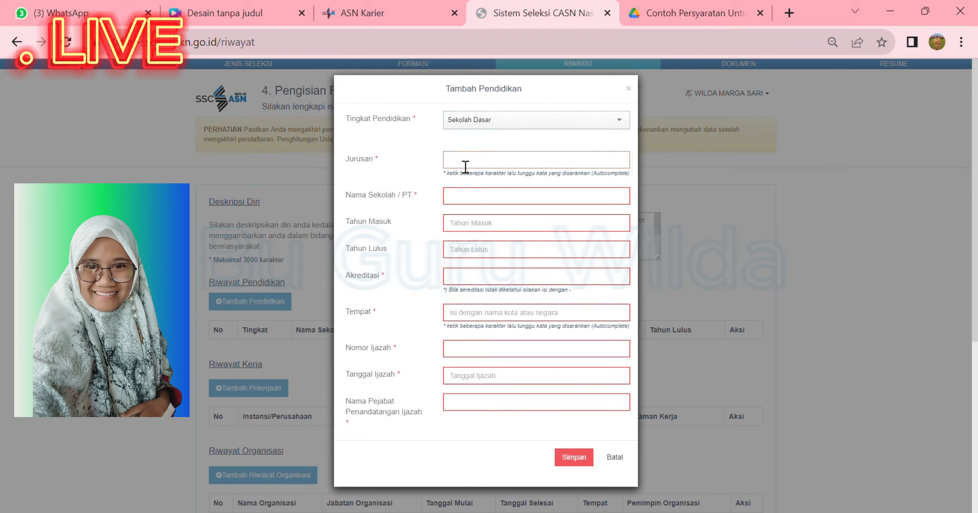
pyautogui.write('SEKOLAH DASAR')
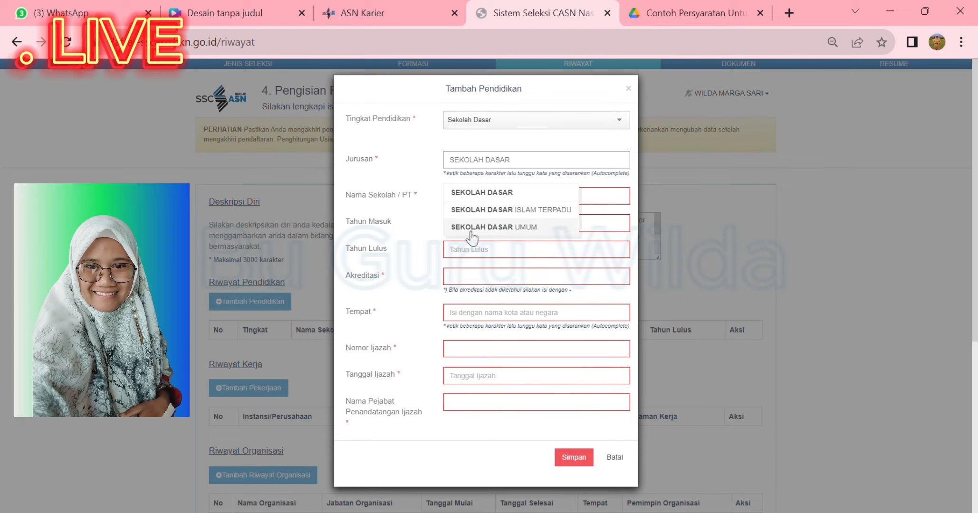
pyautogui.click(502, 195)
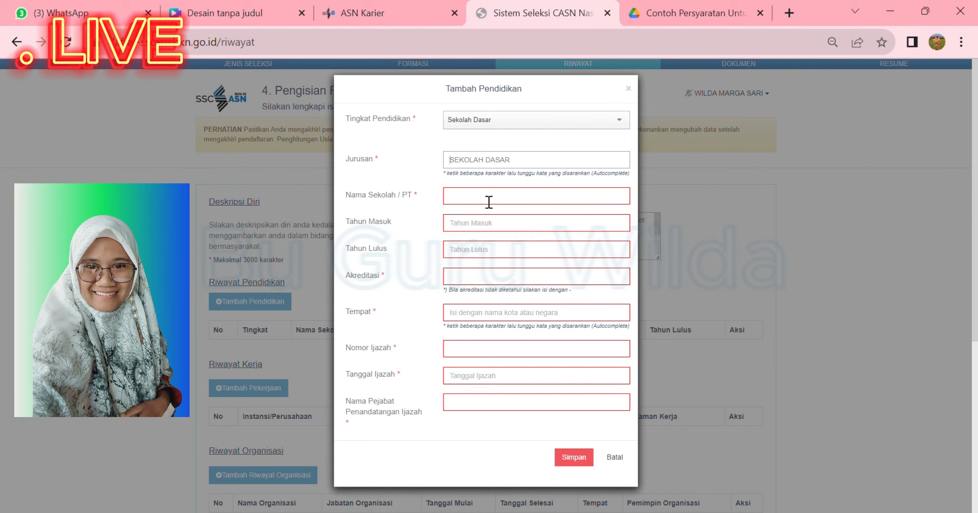
# Enter school SD N 1 LUBUK ALAI, entry year 2002, graduation 2008, accreditation A
pyautogui.click(488, 202)
pyautogui.write('S')
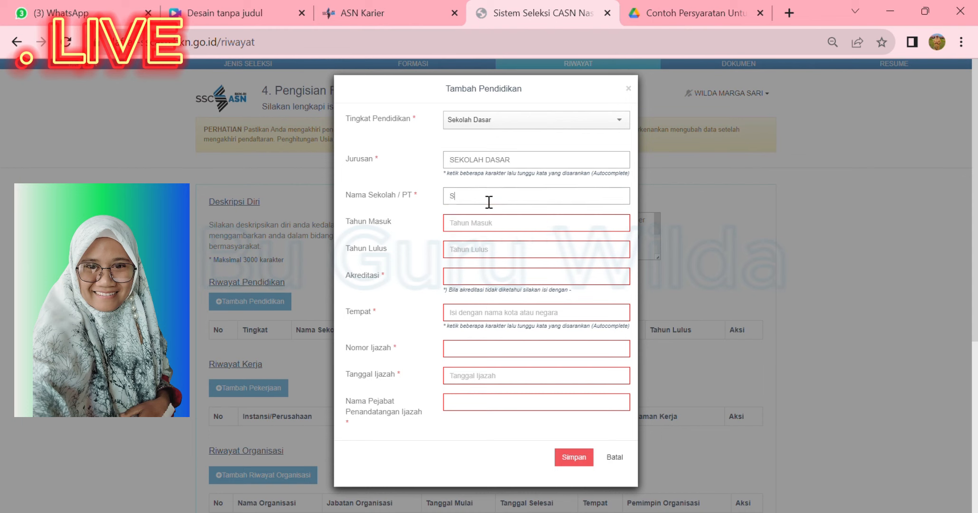
pyautogui.write('D N 1 LUBUK ALAI')
pyautogui.click(477, 230)
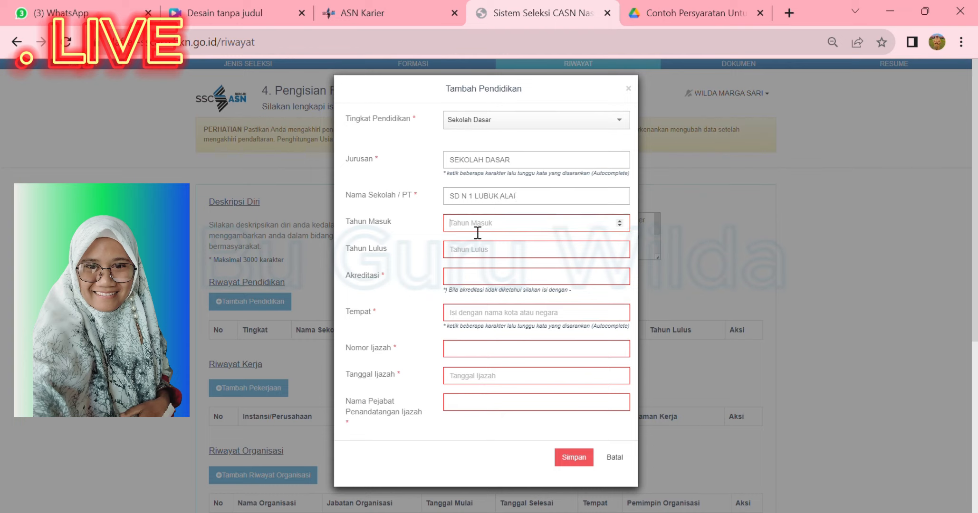
pyautogui.write('20')
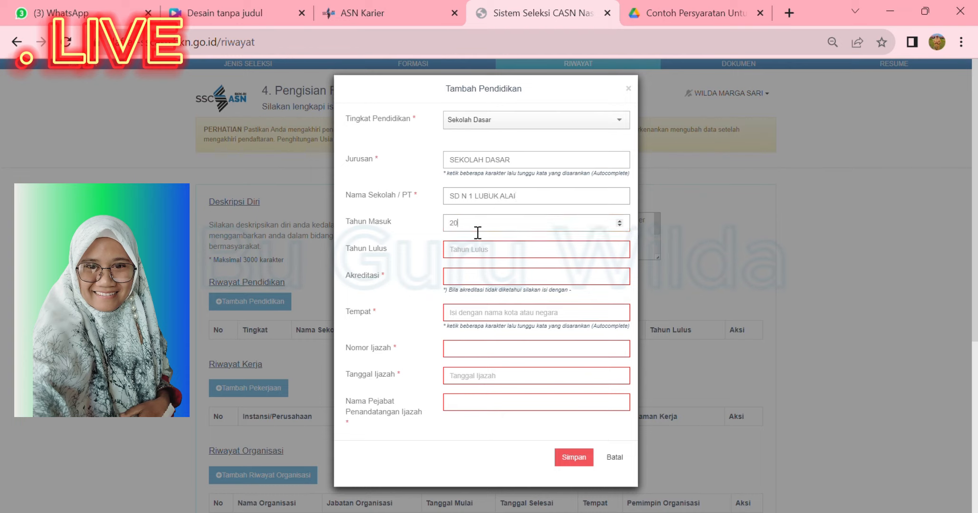
pyautogui.write('02')
pyautogui.click(477, 256)
pyautogui.write('2')
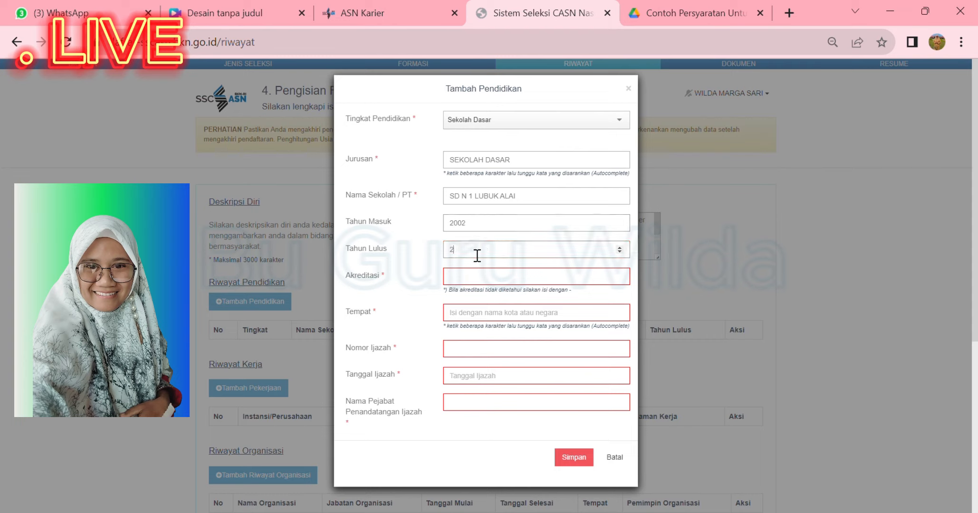
pyautogui.write('008')
pyautogui.click(477, 281)
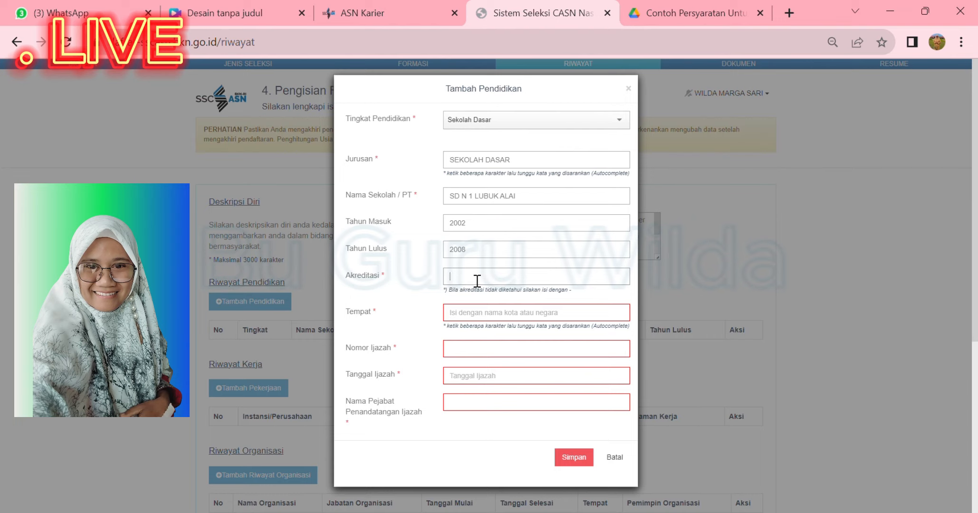
pyautogui.write('A')
# Try KABUPATEN LIMA PULUH KOTA as Tempat, then enter the diploma signing official's name
pyautogui.click(468, 318)
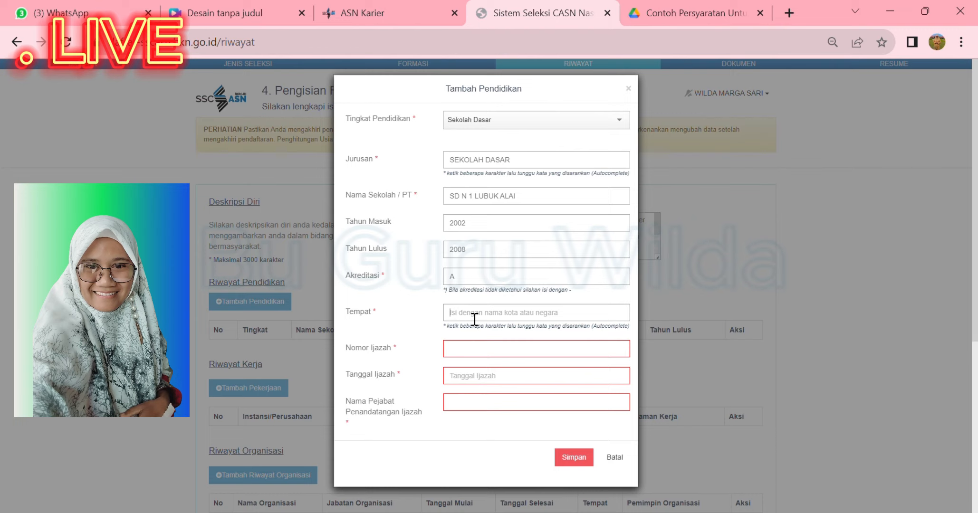
pyautogui.write('KABUPATEN LIMA PULUH KOTA')
pyautogui.click(478, 354)
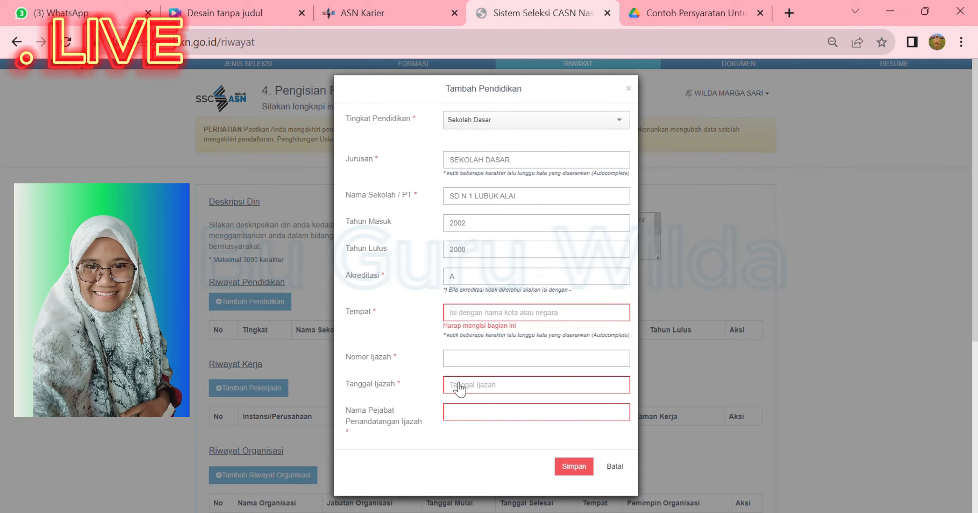
pyautogui.click(481, 423)
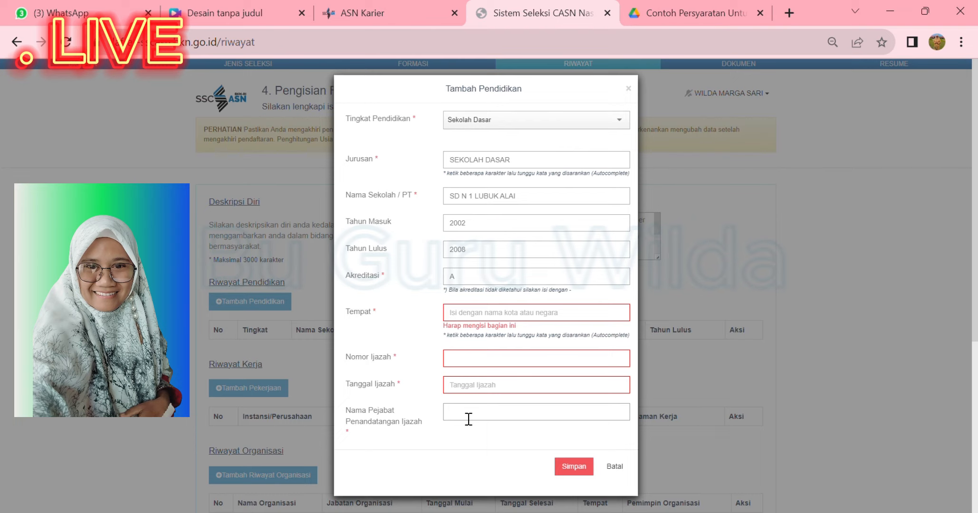
# Cancel the Sekolah Dasar record, reopen the education form and choose SLTP as the level
pyautogui.click(615, 468)
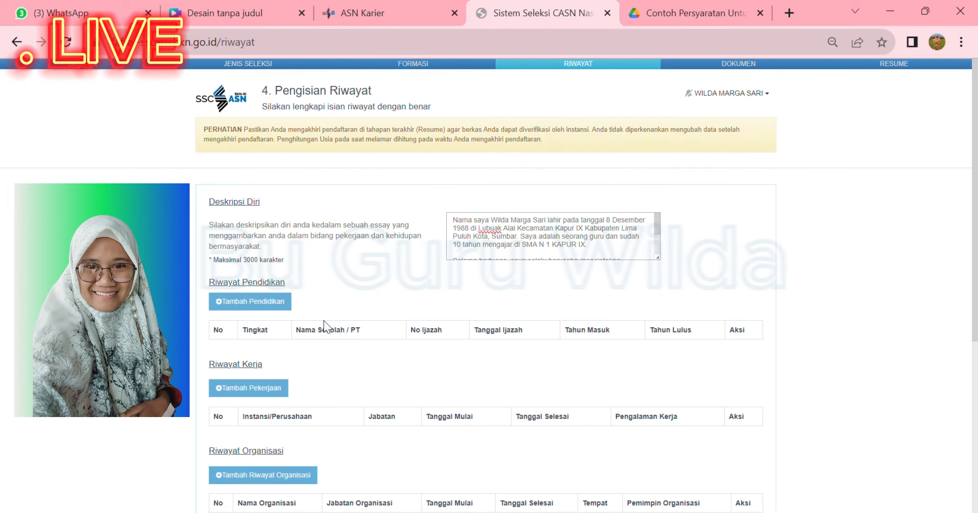
pyautogui.click(252, 304)
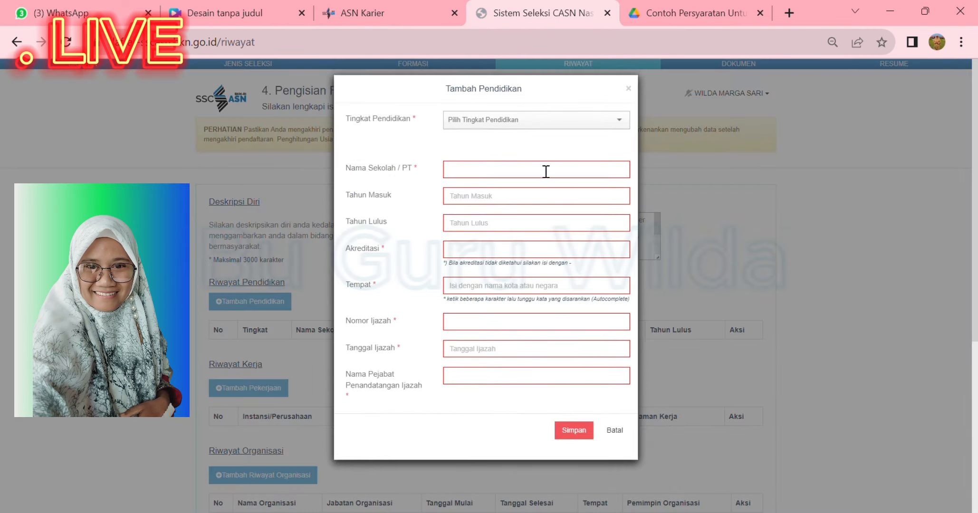
pyautogui.click(625, 125)
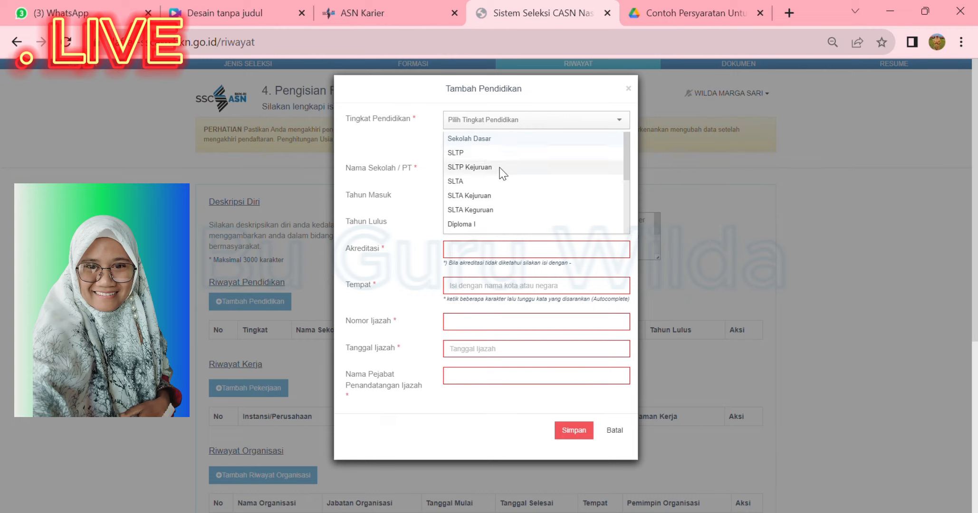
pyautogui.click(494, 171)
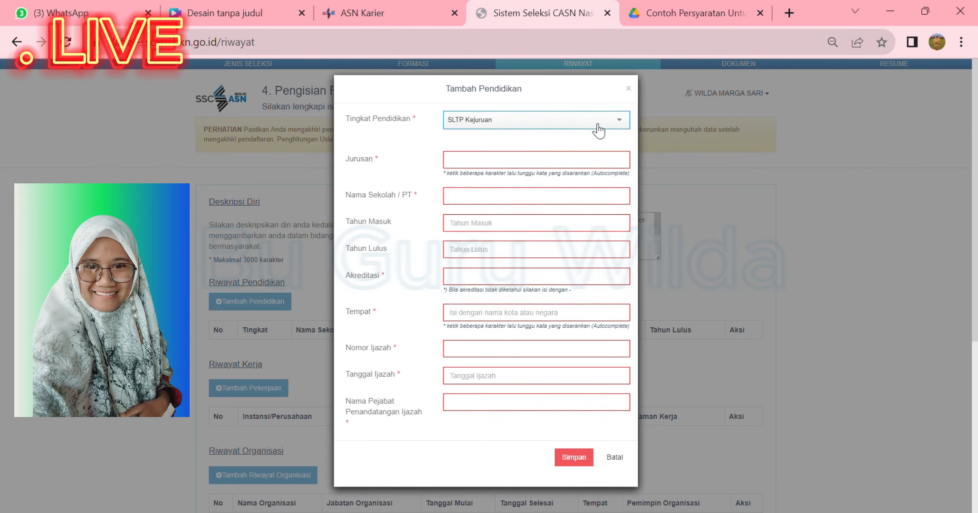
pyautogui.click(623, 124)
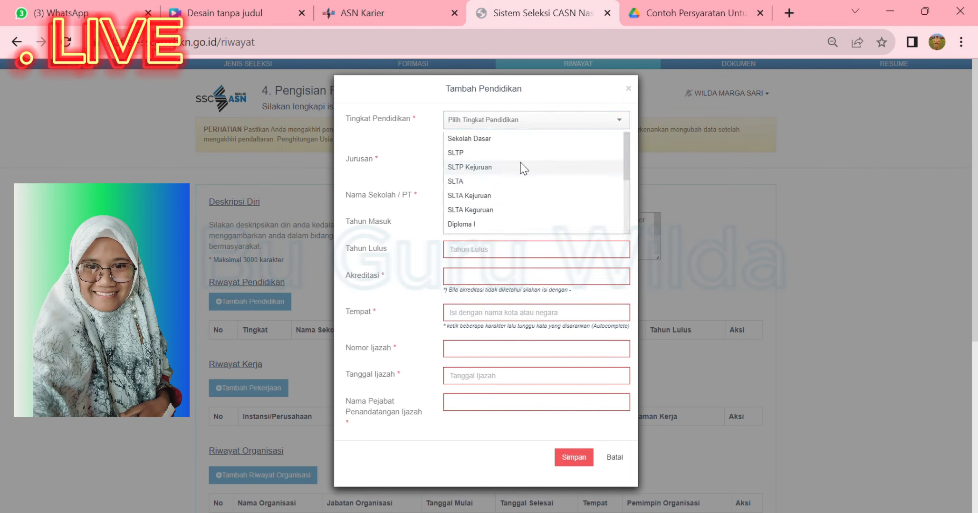
pyautogui.click(500, 153)
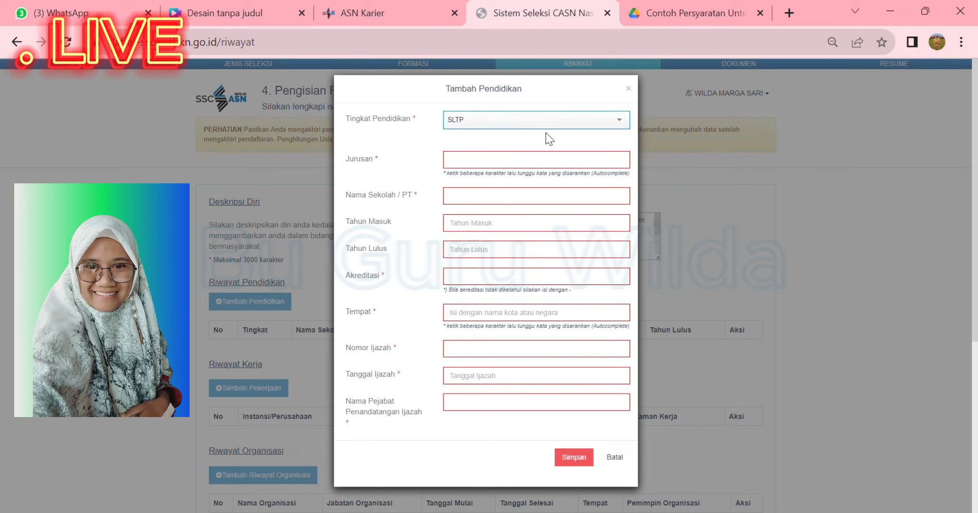
pyautogui.click(623, 124)
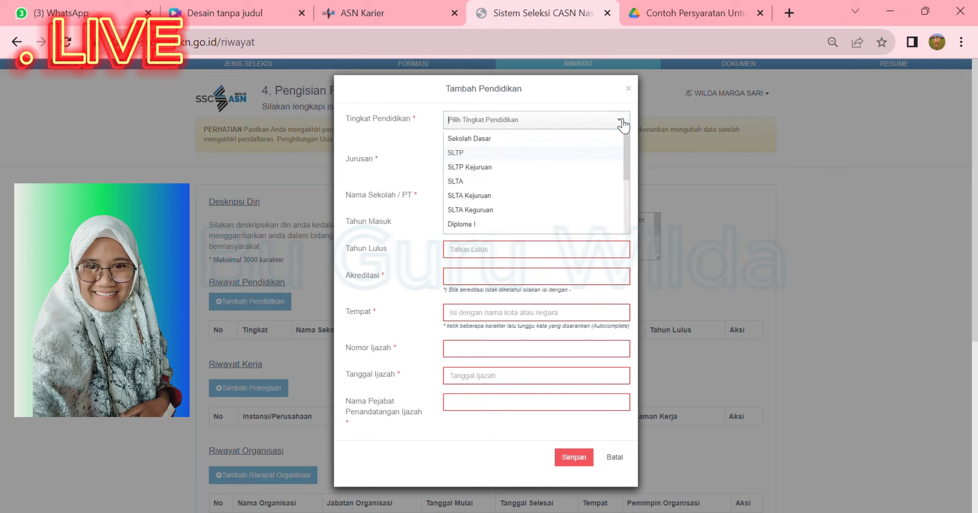
pyautogui.click(416, 158)
# Enter SLTP KEJURUAN as the Jurusan and review the education level options
pyautogui.click(485, 164)
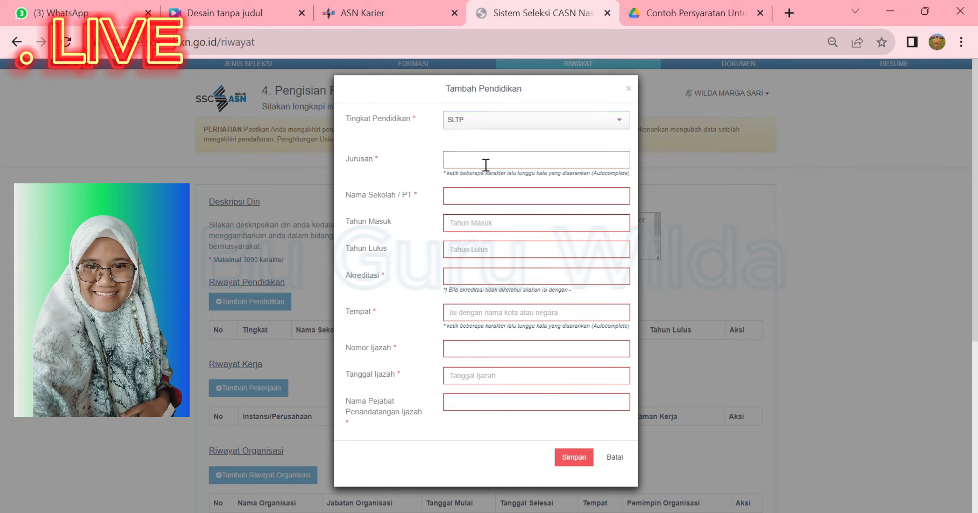
pyautogui.write('sltp')
pyautogui.press('BackSpace')
pyautogui.press('BackSpace')
pyautogui.press('BackSpace')
pyautogui.write('SLTP KEJURUAN')
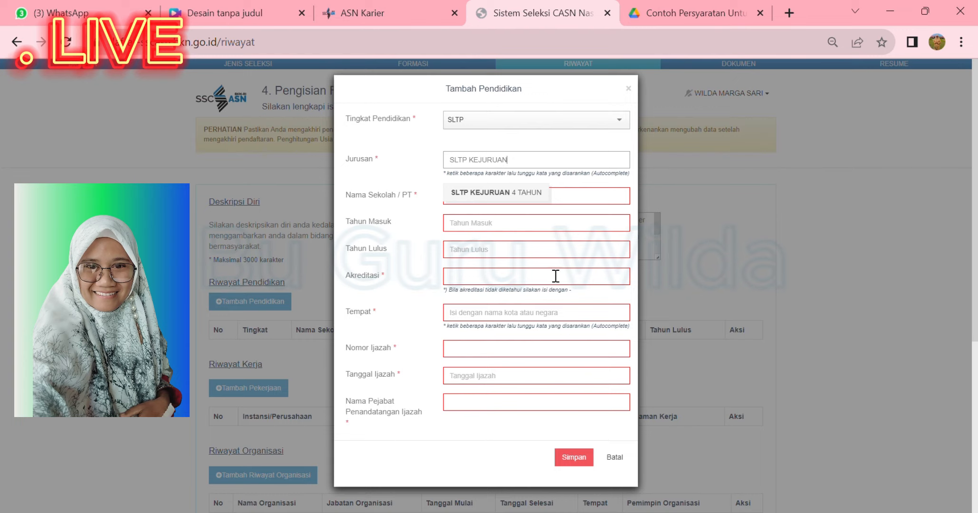
pyautogui.click(627, 123)
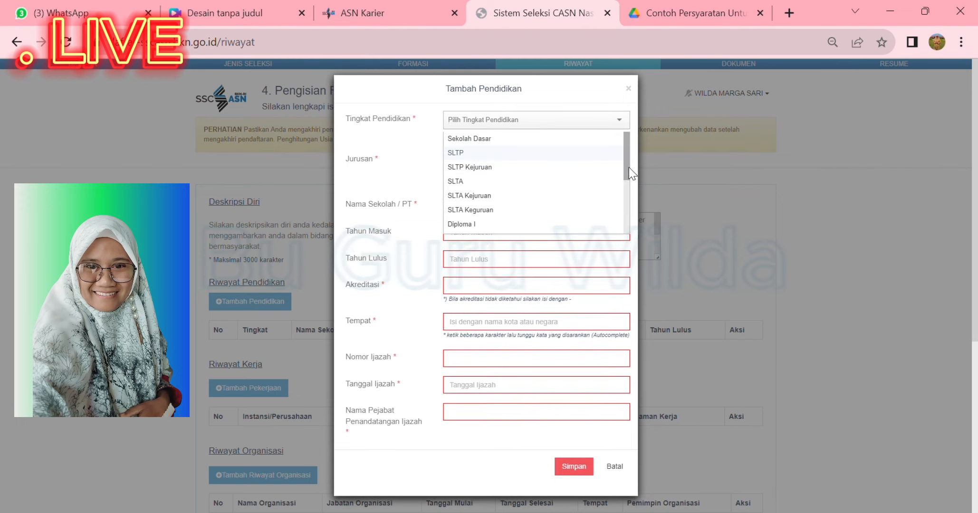
# Cancel the SLTP education form with Batal and scroll down the Riwayat page
pyautogui.moveTo(629, 167); pyautogui.dragTo(633, 230)
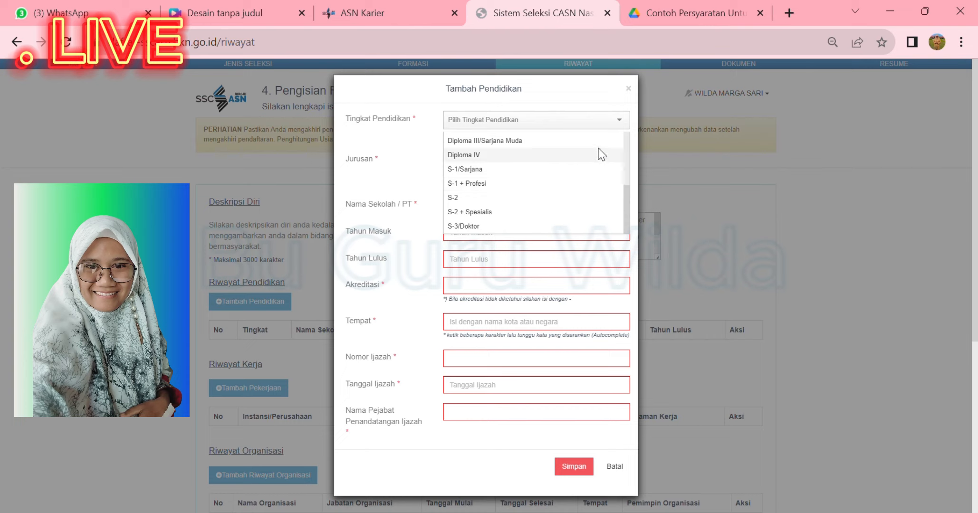
pyautogui.click(618, 468)
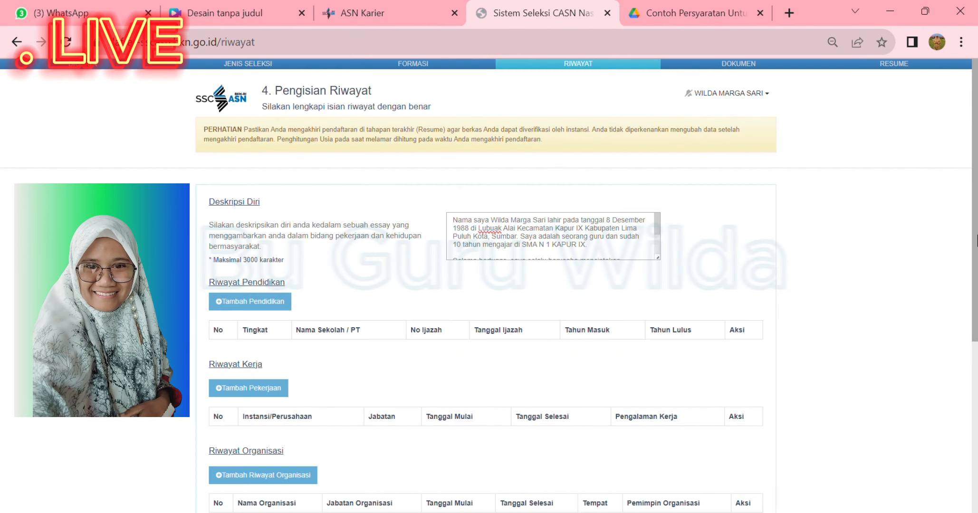
pyautogui.moveTo(977, 235); pyautogui.dragTo(956, 292)
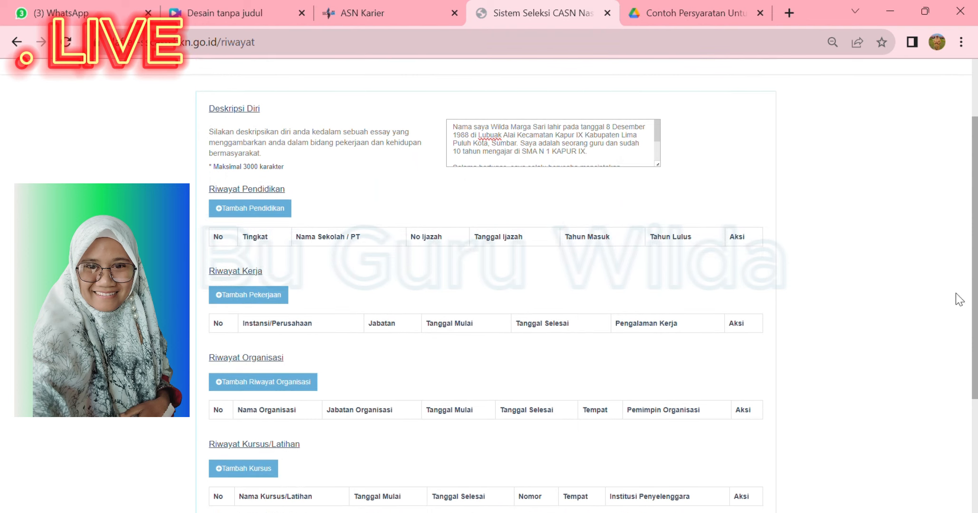
# Start a new work history record with institution type Instansi Pemerintah
pyautogui.click(233, 297)
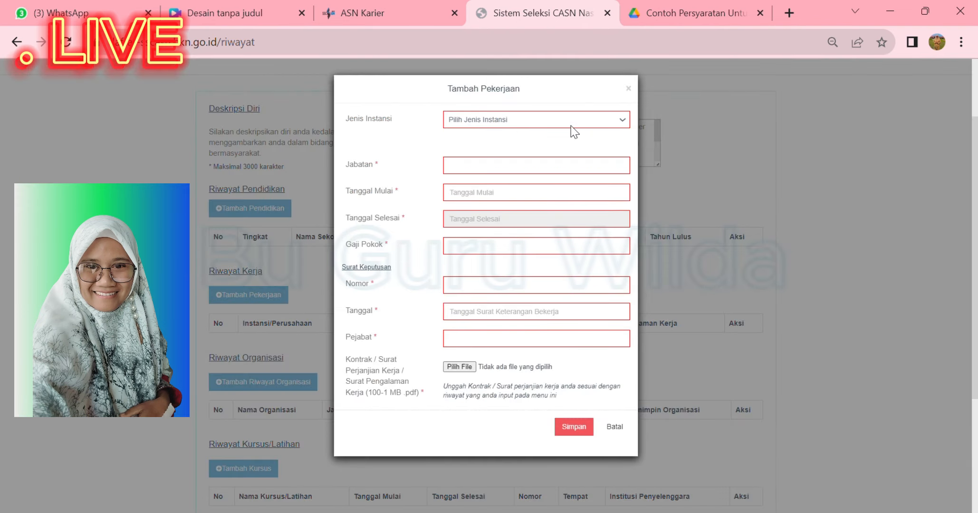
pyautogui.click(621, 121)
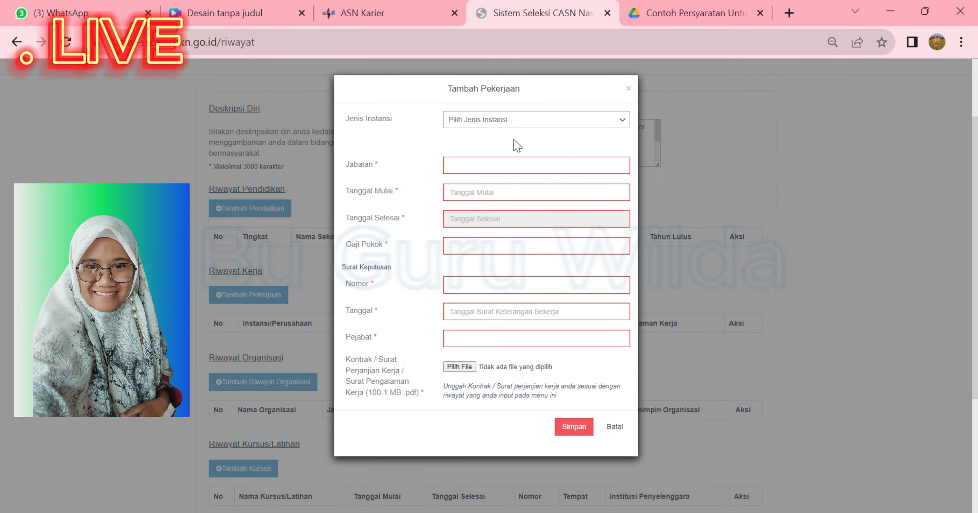
pyautogui.click(514, 140)
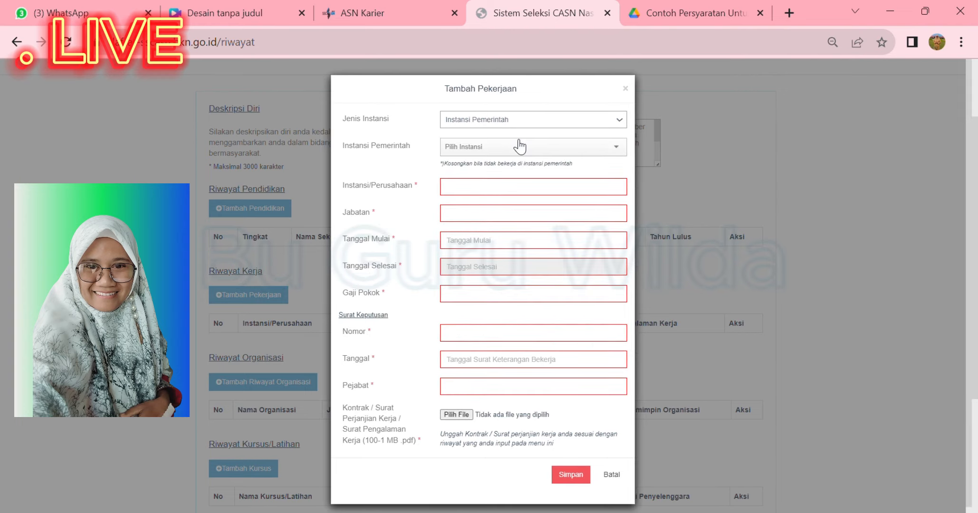
# Search the agency list for Limapuluh and select Pemerintah Kab. Limapuluh Kota
pyautogui.click(620, 155)
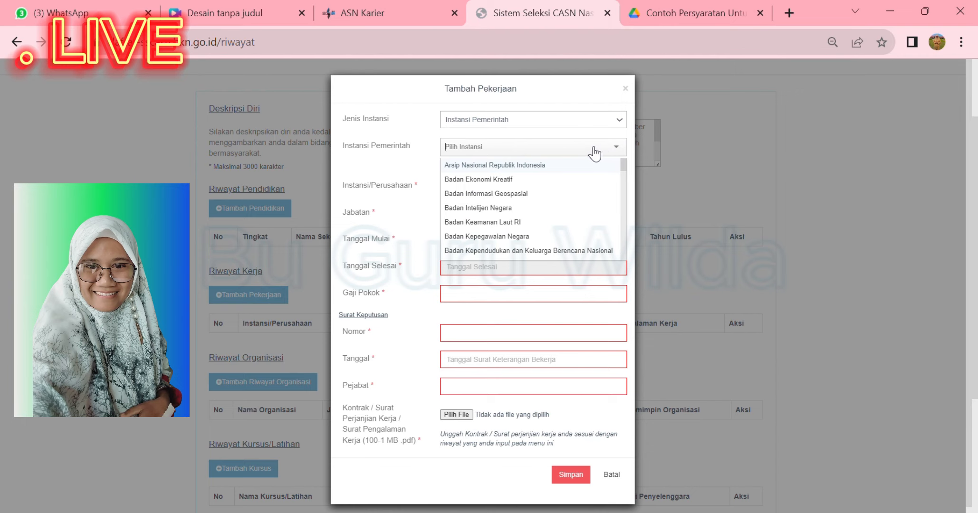
pyautogui.click(593, 153)
pyautogui.write('SMA')
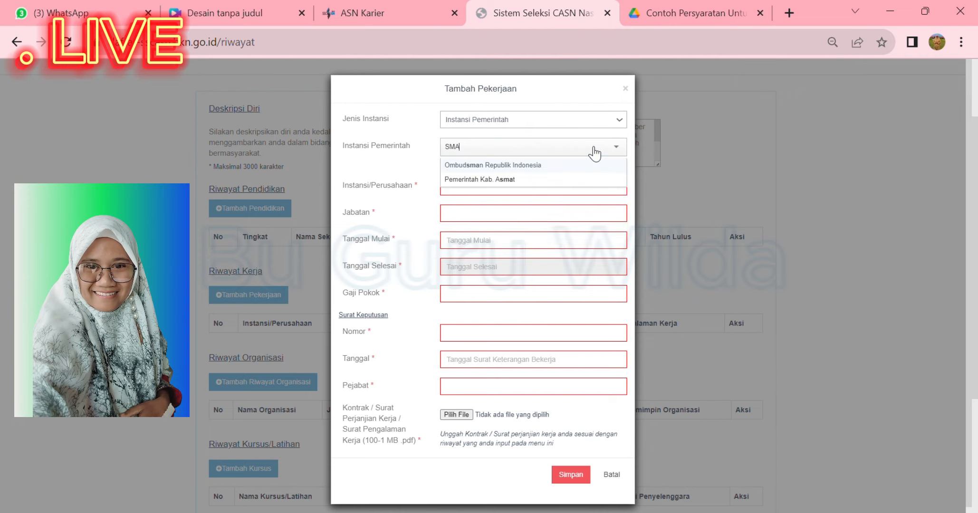
pyautogui.press('BackSpace')
pyautogui.press('BackSpace')
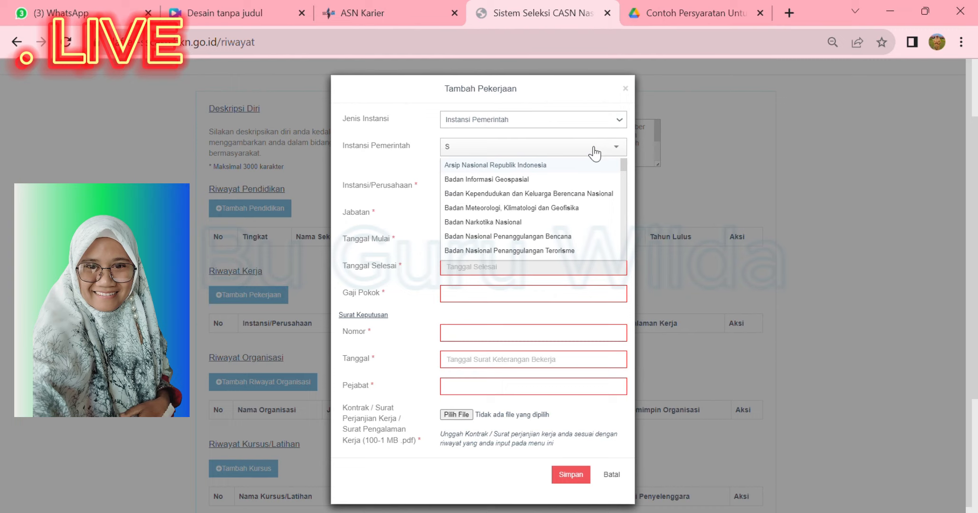
pyautogui.press('BackSpace')
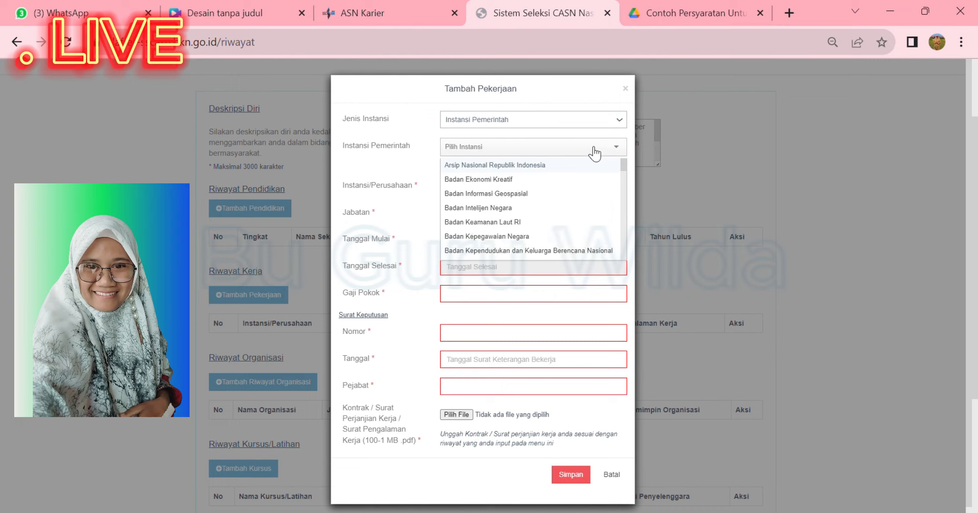
pyautogui.write('LIMA P')
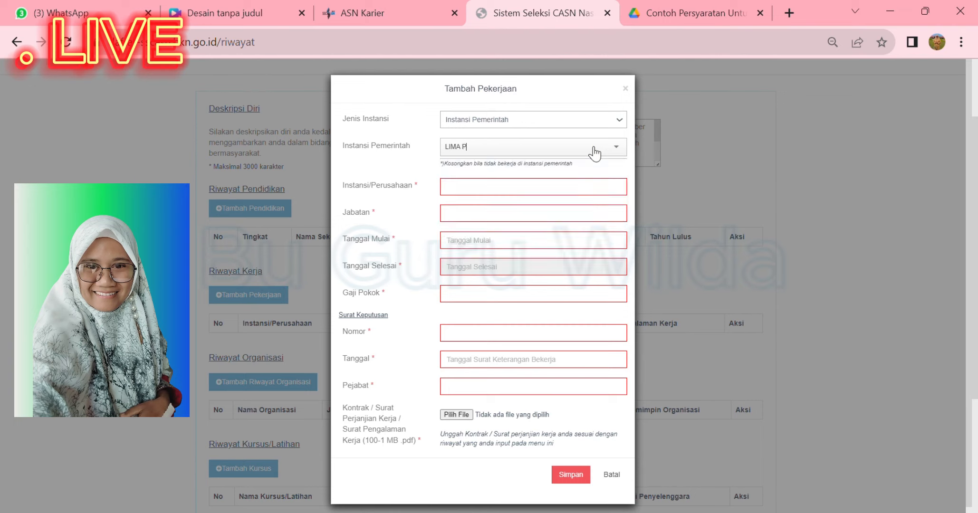
pyautogui.write('ULUH')
pyautogui.press('BackSpace')
pyautogui.press('BackSpace')
pyautogui.press('BackSpace')
pyautogui.press('BackSpace')
pyautogui.press('BackSpace')
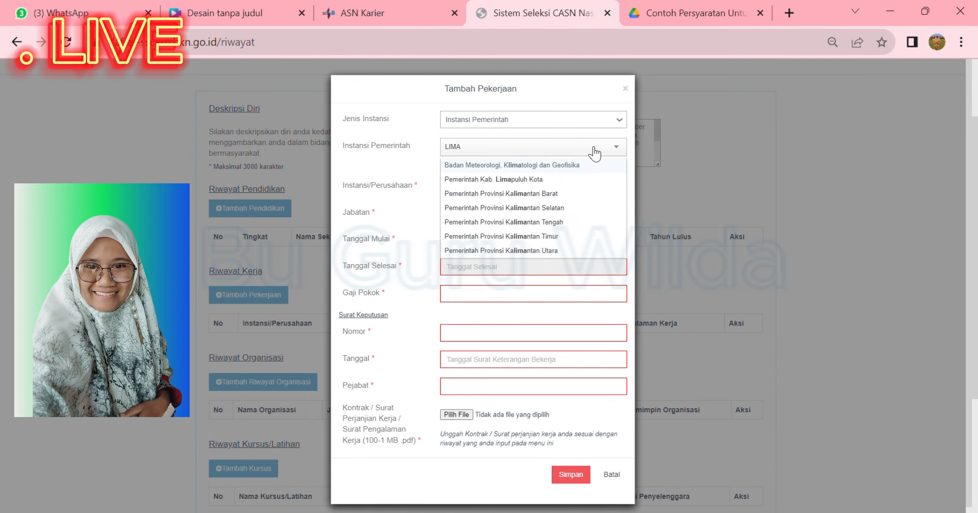
pyautogui.click(550, 179)
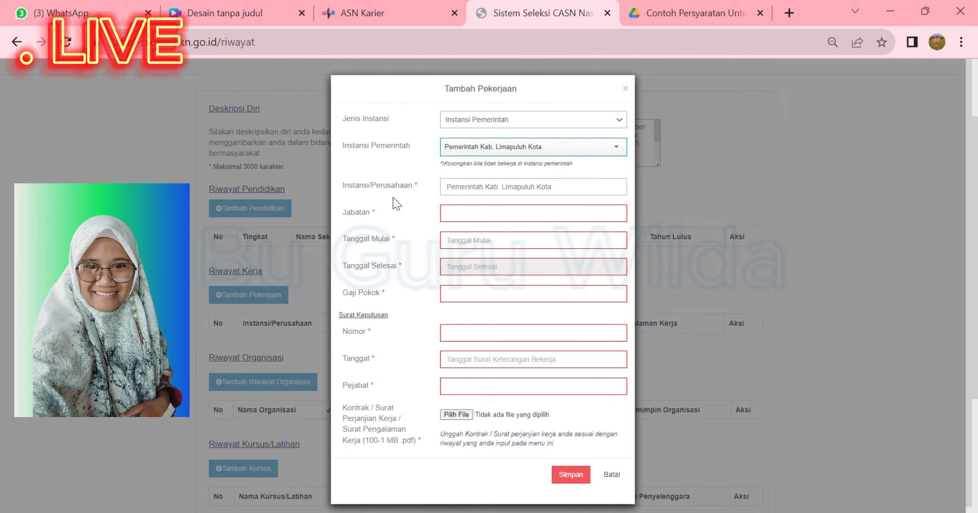
# Enter Guru BK as the Jabatan
pyautogui.click(499, 221)
pyautogui.write('G')
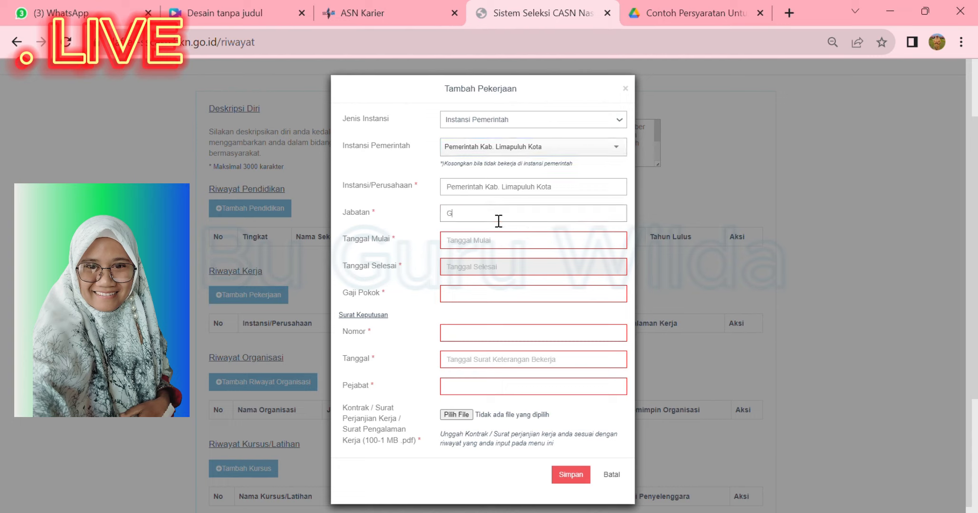
pyautogui.write('uru Bk')
pyautogui.press('BackSpace')
pyautogui.write('K')
# Set Tanggal Mulai to 15 August 2013 in the date picker
pyautogui.click(488, 241)
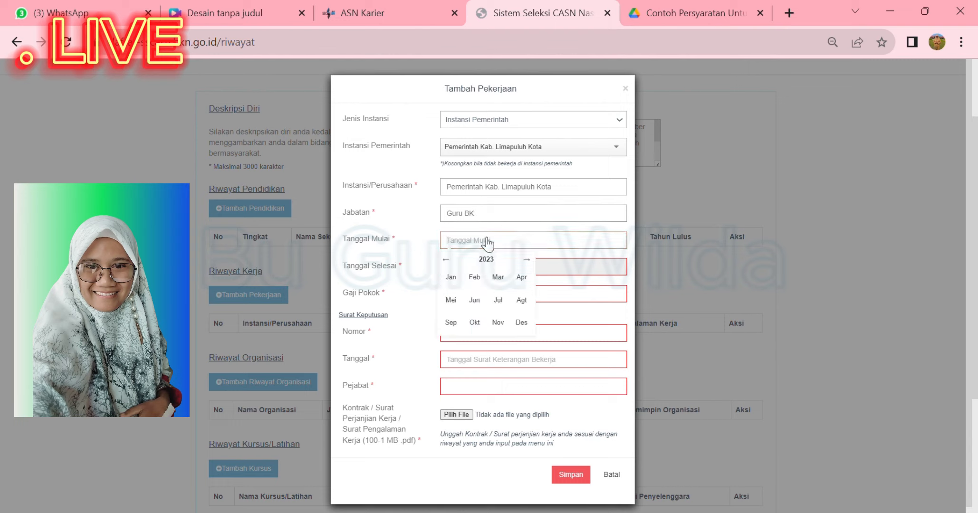
pyautogui.click(448, 260)
pyautogui.click(492, 262)
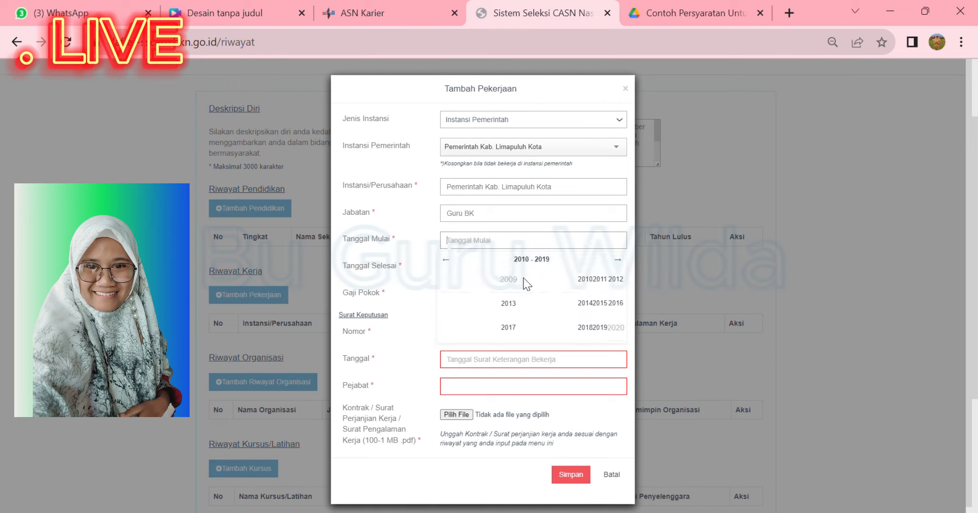
pyautogui.click(509, 305)
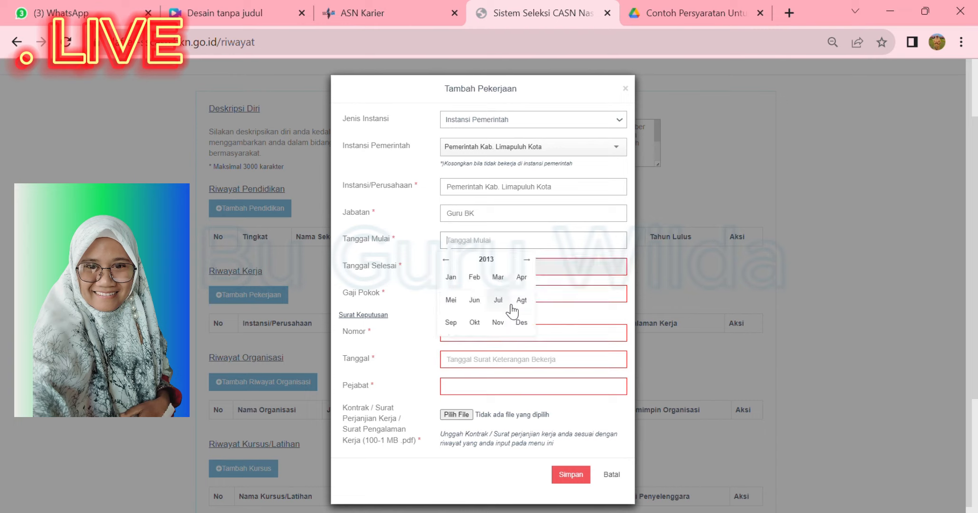
pyautogui.click(521, 300)
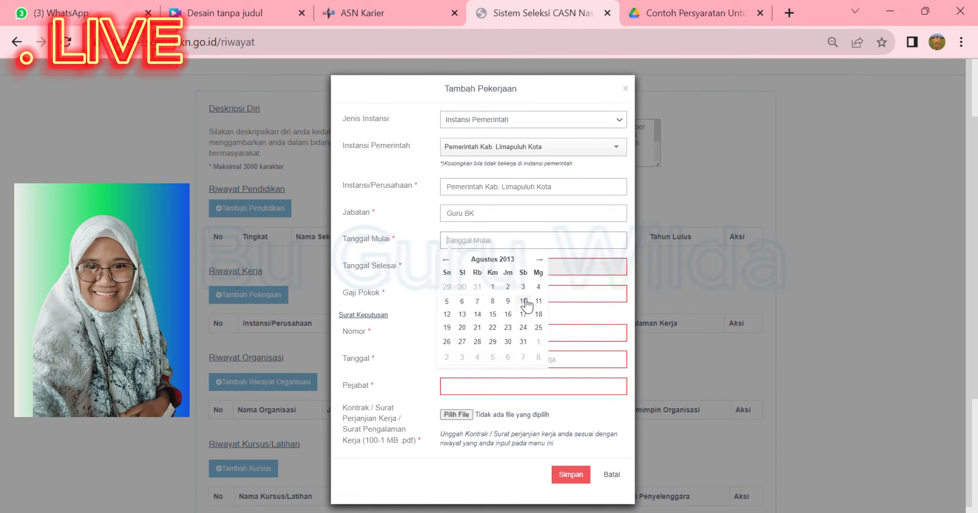
pyautogui.click(493, 312)
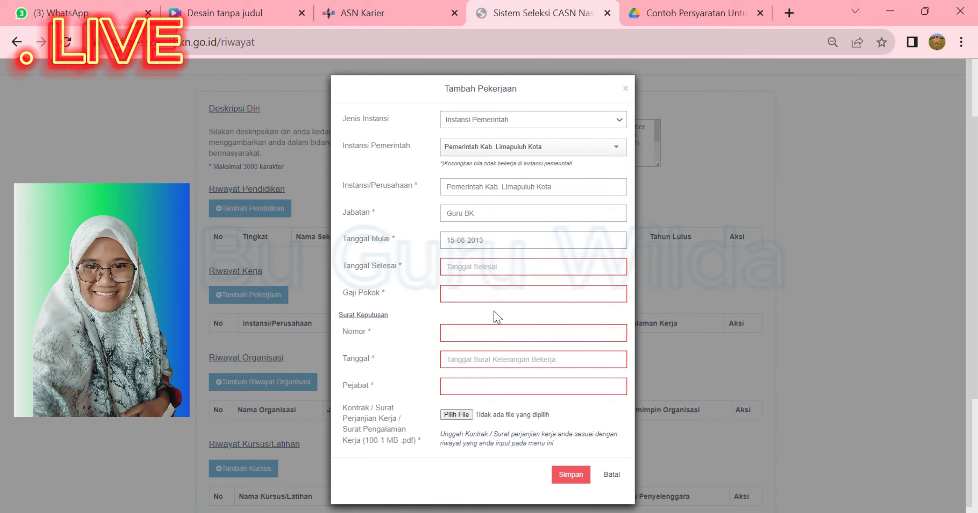
# Set Tanggal Selesai to 31 December 2013 in the date picker
pyautogui.click(502, 269)
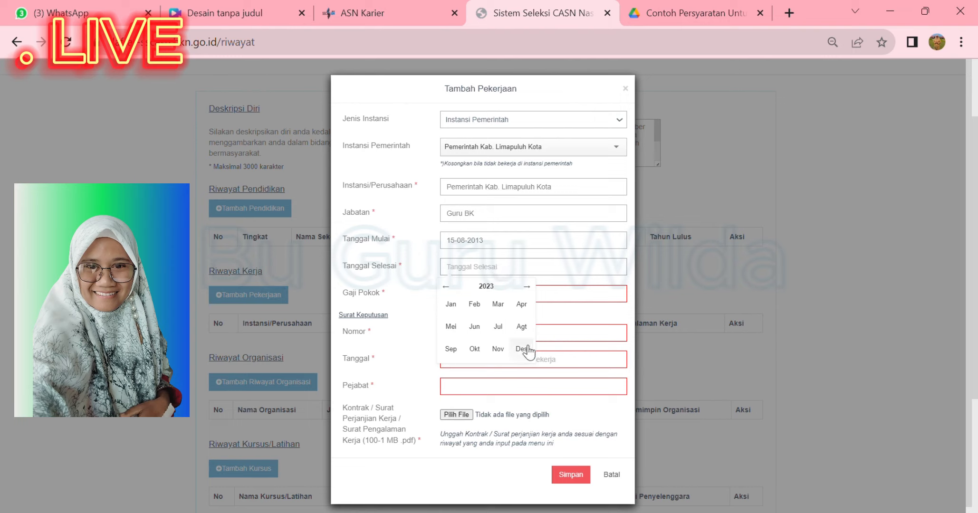
pyautogui.click(454, 288)
pyautogui.click(487, 287)
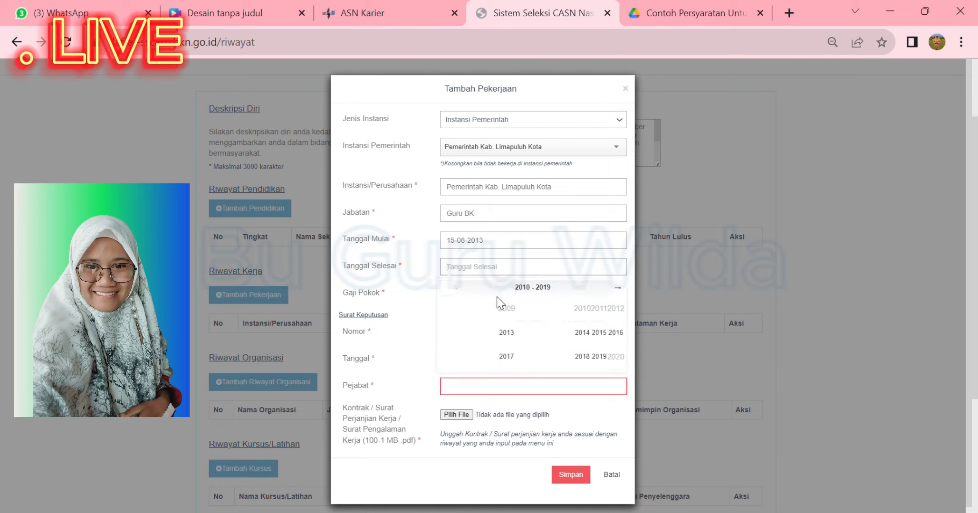
pyautogui.click(507, 333)
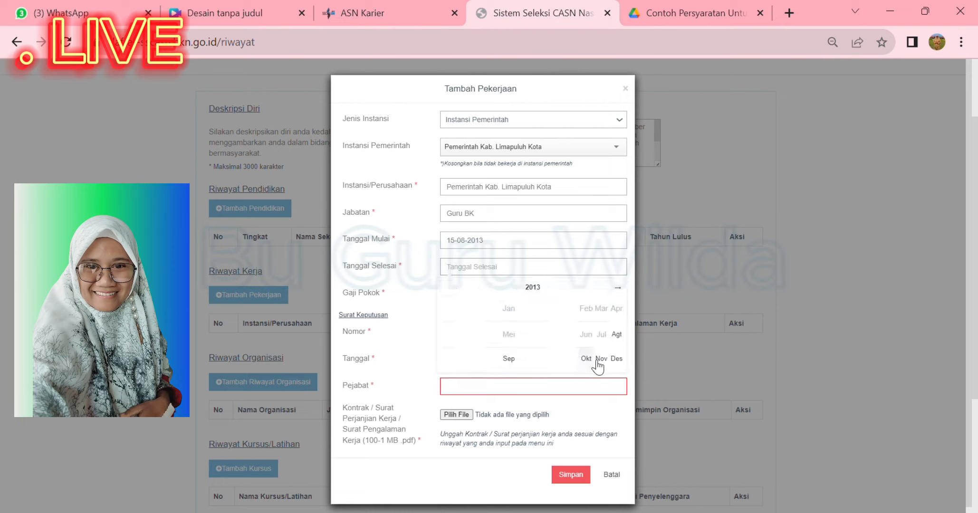
pyautogui.click(621, 360)
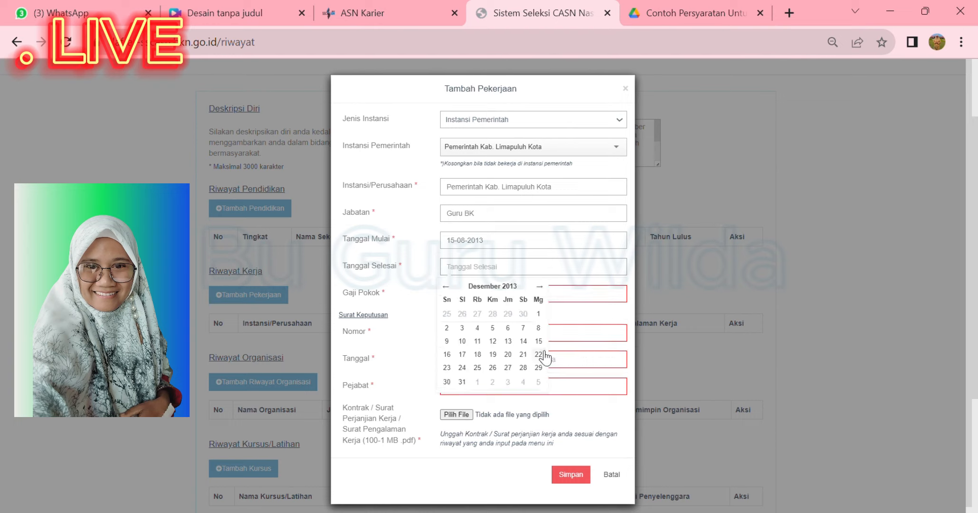
pyautogui.click(463, 383)
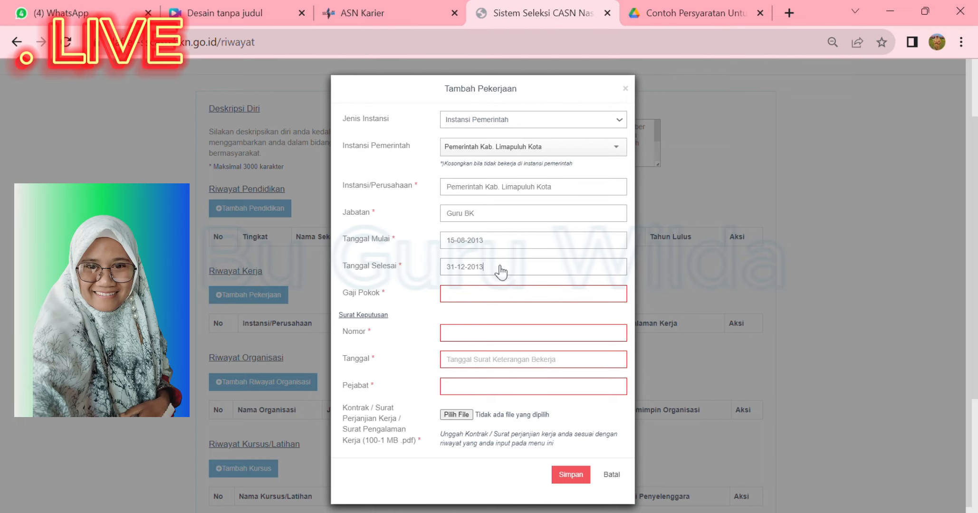
pyautogui.click(465, 300)
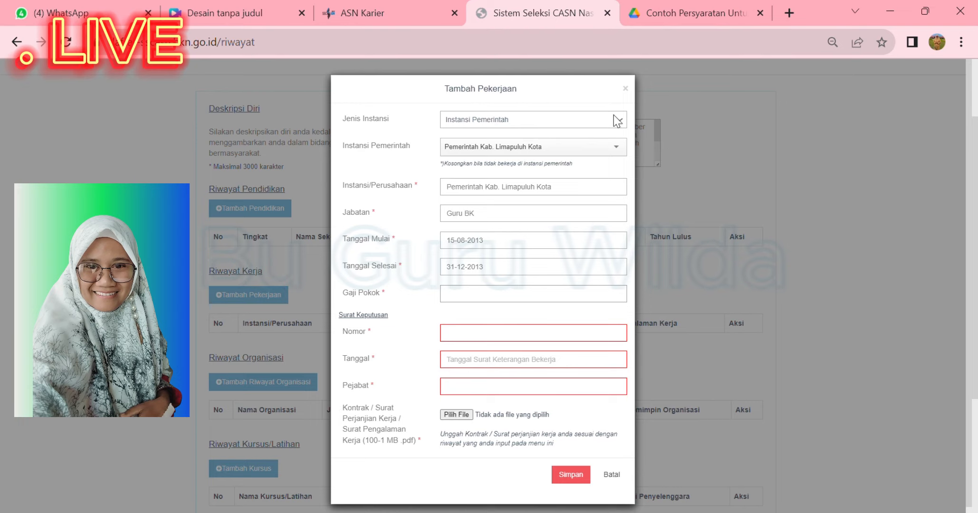
pyautogui.click(678, 10)
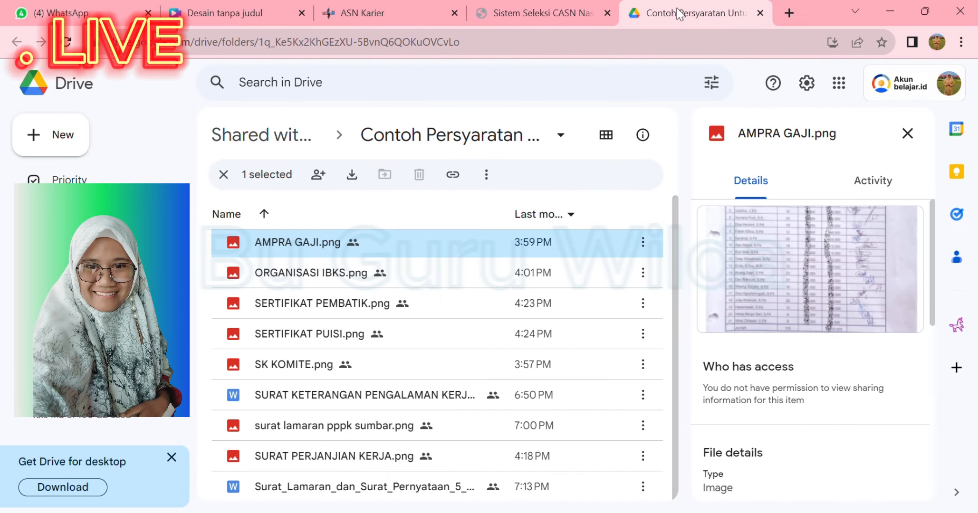
pyautogui.doubleClick(305, 242)
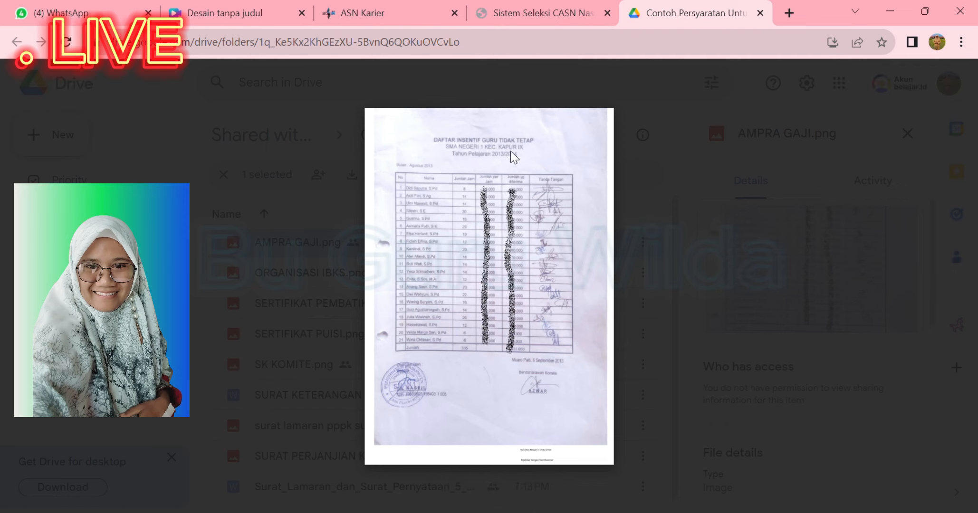
pyautogui.moveTo(497, 161)
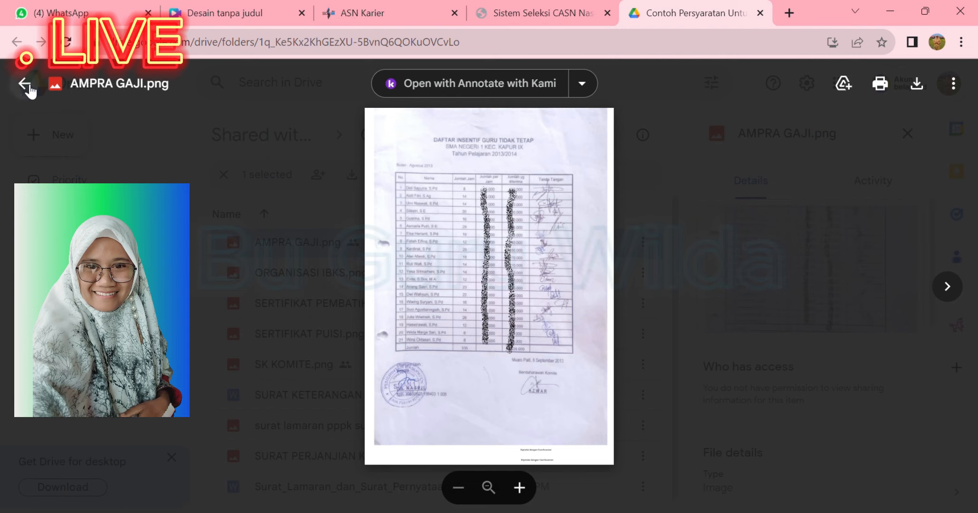
pyautogui.click(519, 4)
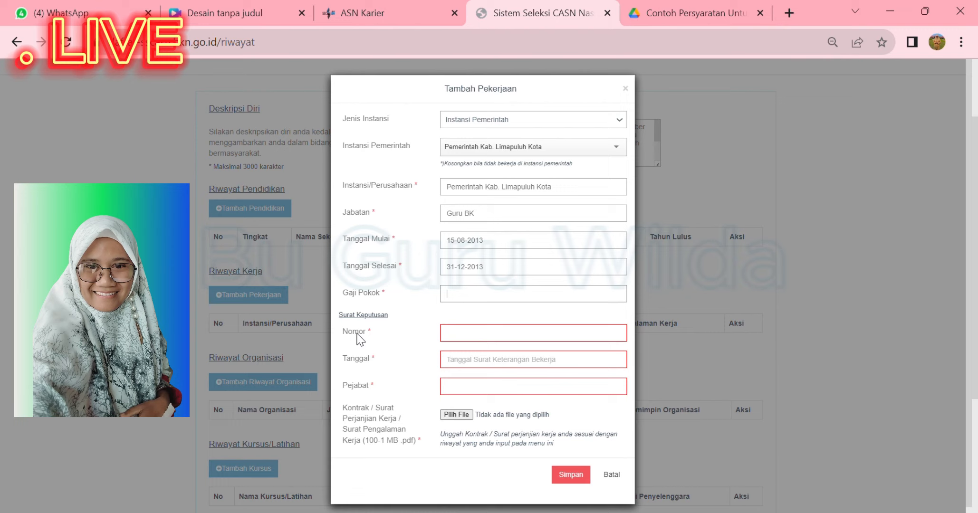
# Focus the decree Nomor field, then return to the AMPRA GAJI.png preview in Google Drive
pyautogui.click(475, 339)
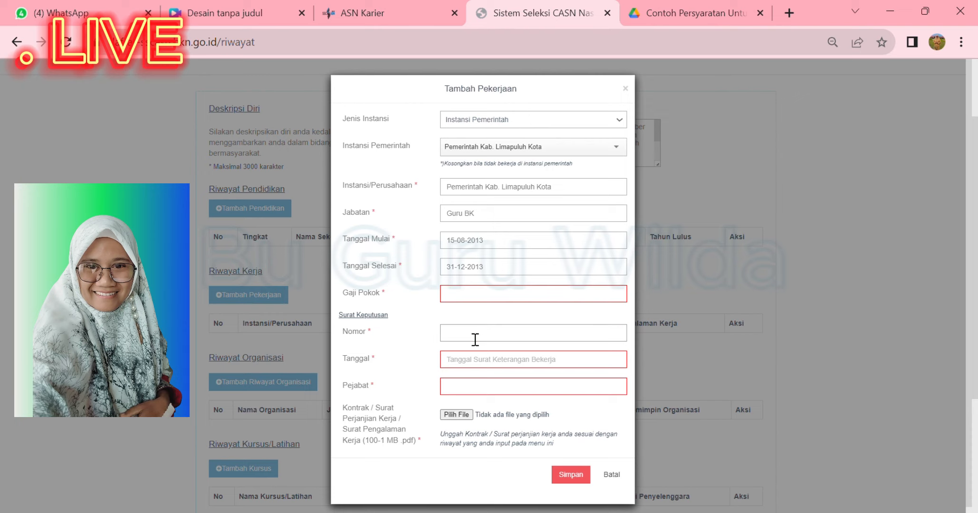
pyautogui.click(655, 14)
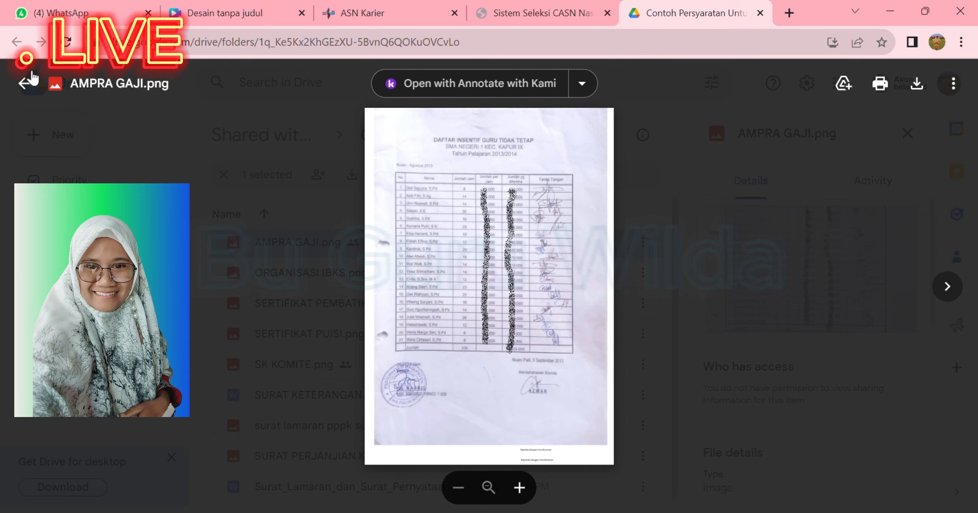
# Close the salary list preview, then open SK KOMITE.png and zoom in to read the decree
pyautogui.click(24, 84)
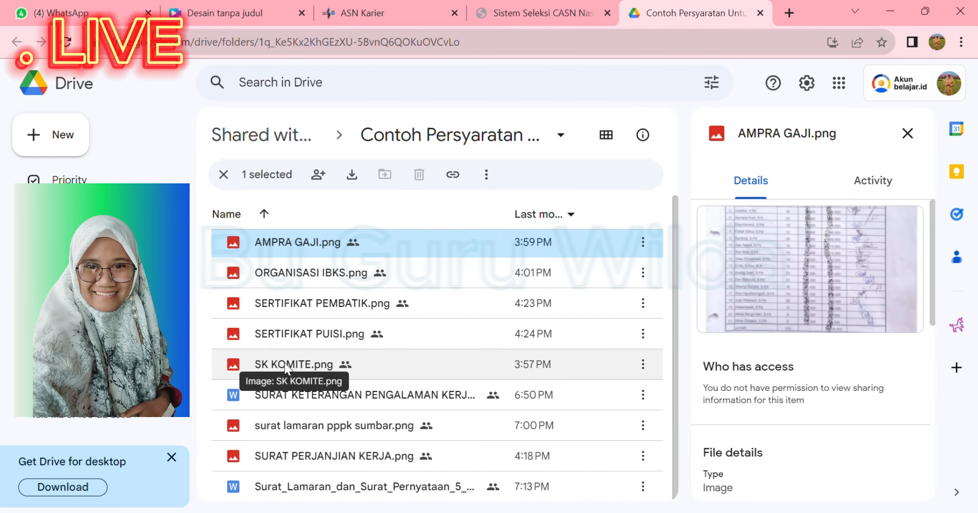
pyautogui.click(266, 370)
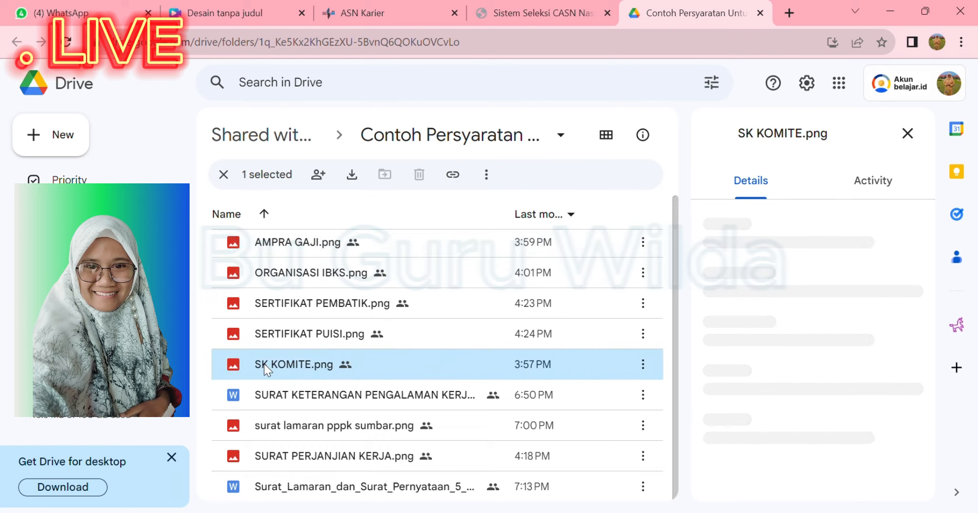
pyautogui.doubleClick(266, 367)
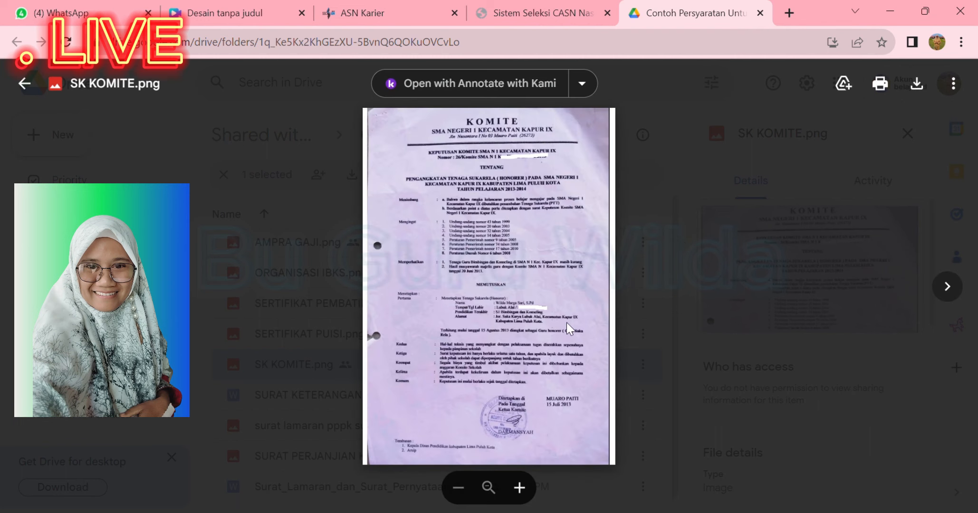
pyautogui.click(519, 489)
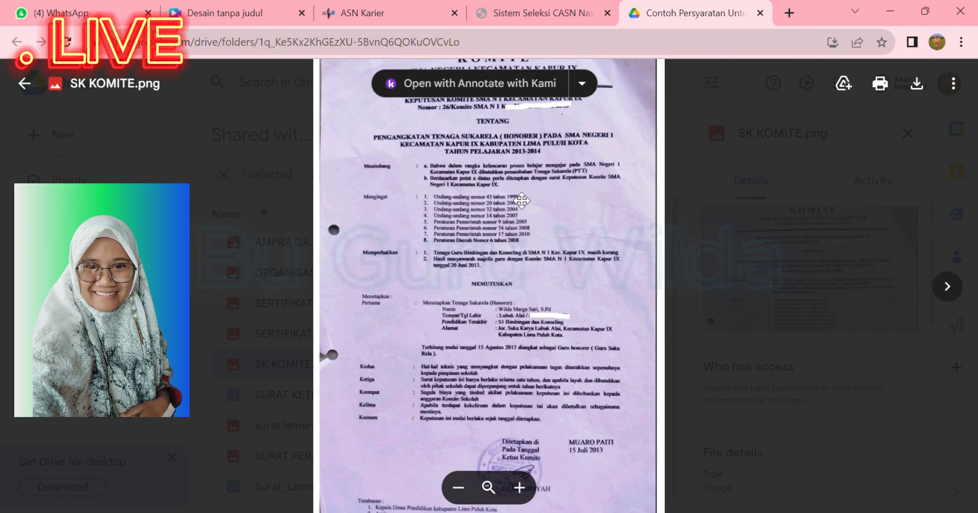
pyautogui.moveTo(521, 193)
pyautogui.mouseDown()
pyautogui.moveTo(520, 169)
pyautogui.moveTo(496, 208)
pyautogui.mouseUp()
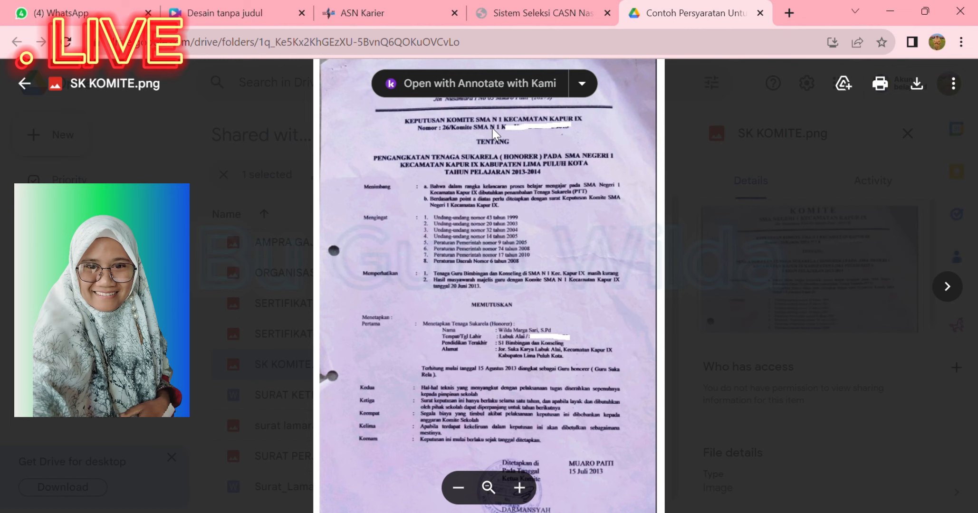
# Set the Tanggal Selesai end date to December 2013 after checking the SK KOMITE decree
pyautogui.click(541, 13)
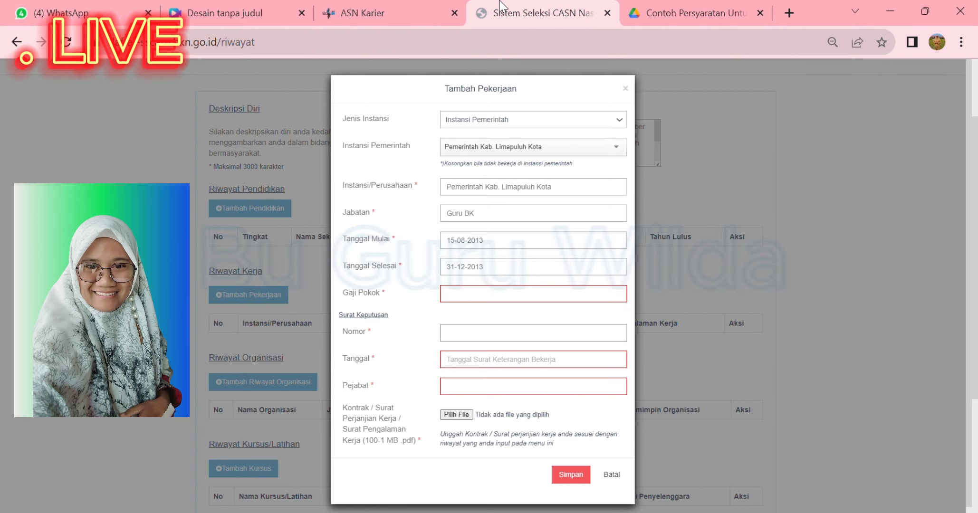
pyautogui.click(486, 360)
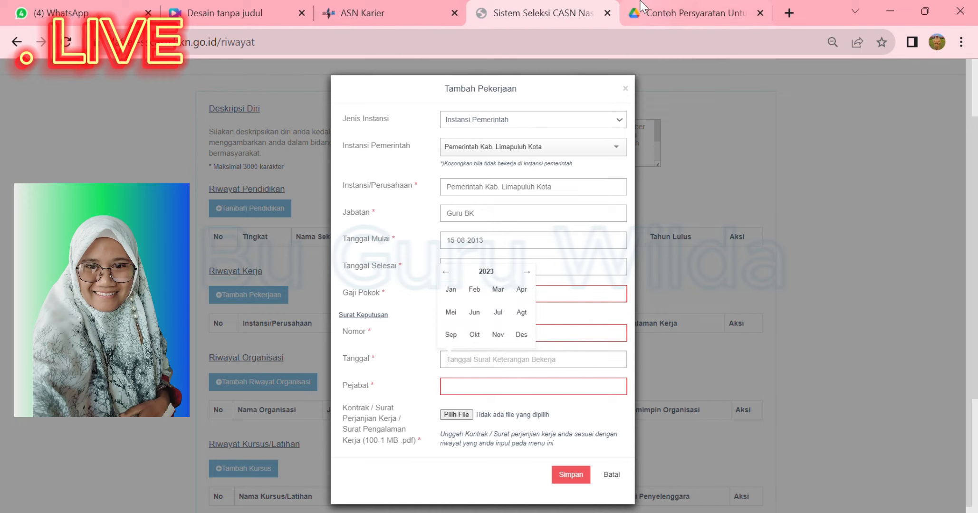
pyautogui.click(656, 6)
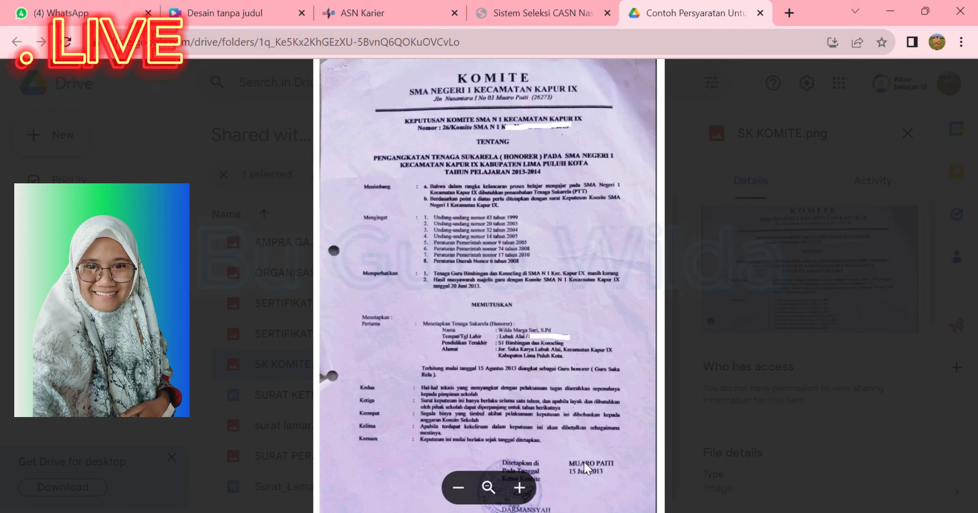
pyautogui.click(501, 7)
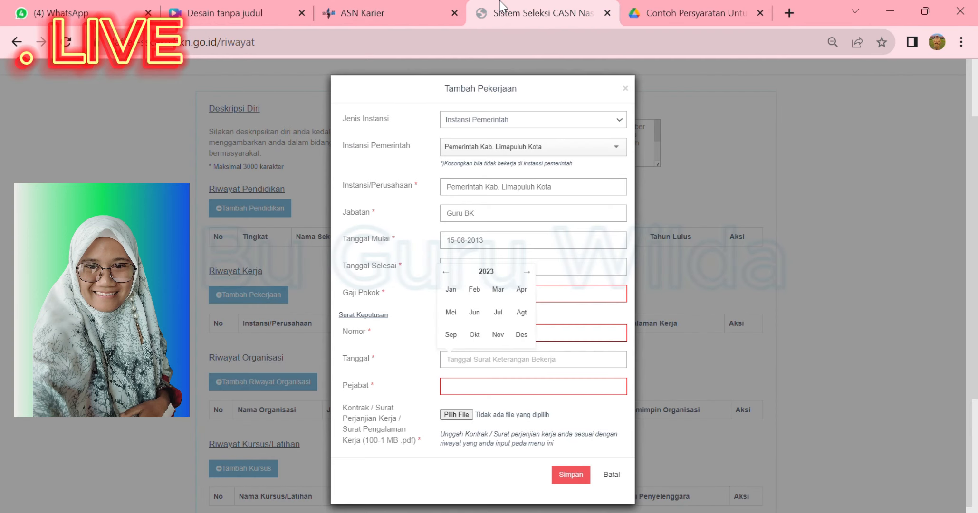
pyautogui.click(484, 393)
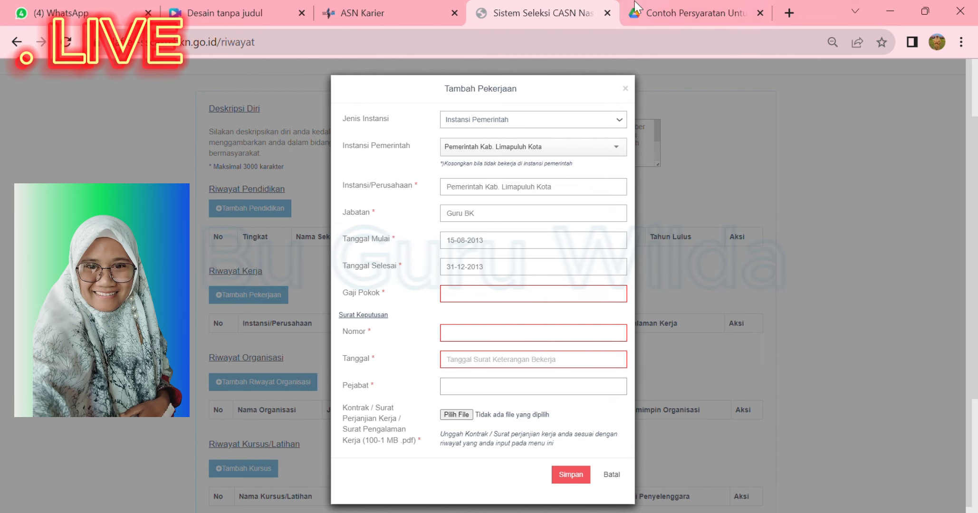
# Re-read the SK KOMITE decree, zooming out and back in, before returning to the form
pyautogui.click(665, 9)
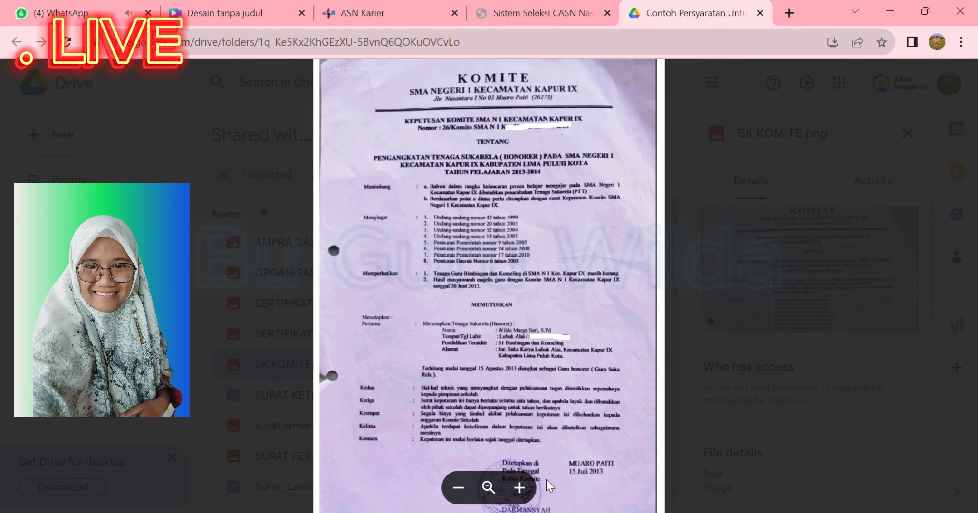
pyautogui.click(460, 489)
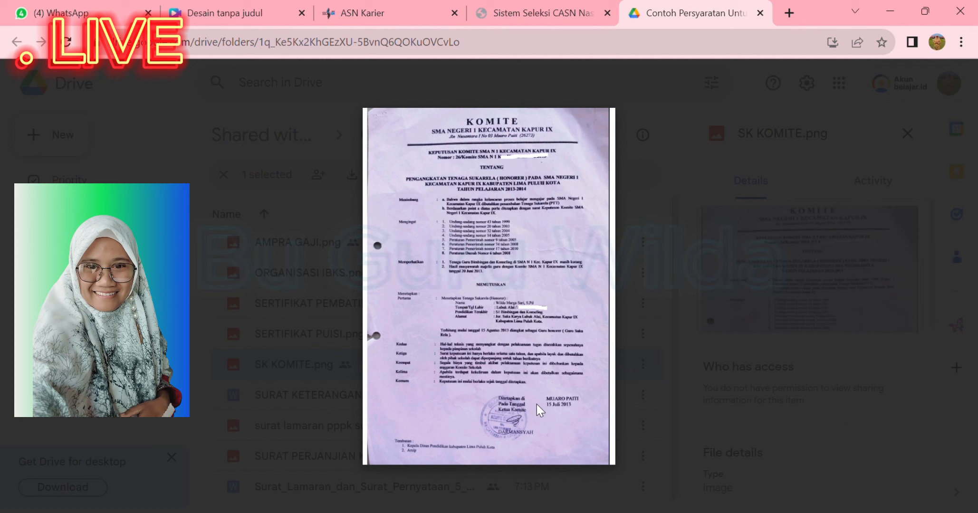
pyautogui.press('+')
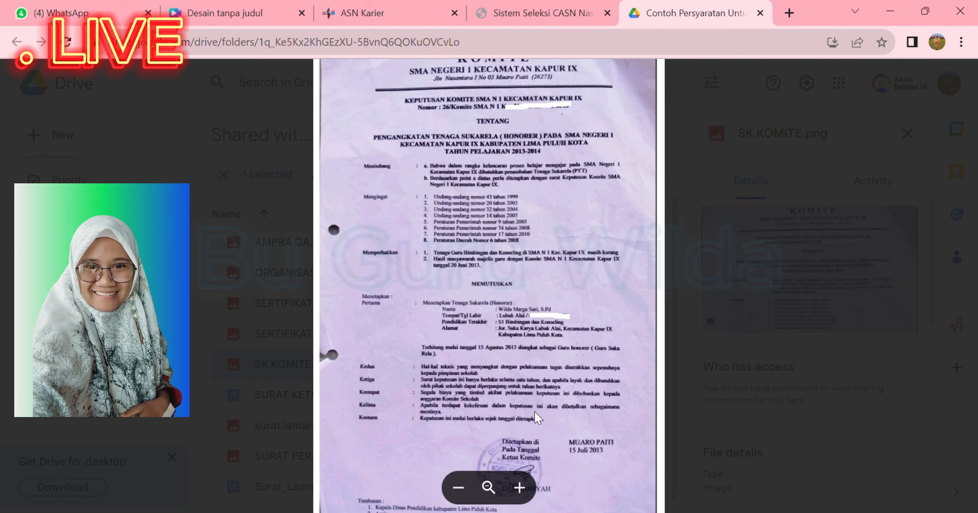
pyautogui.click(518, 4)
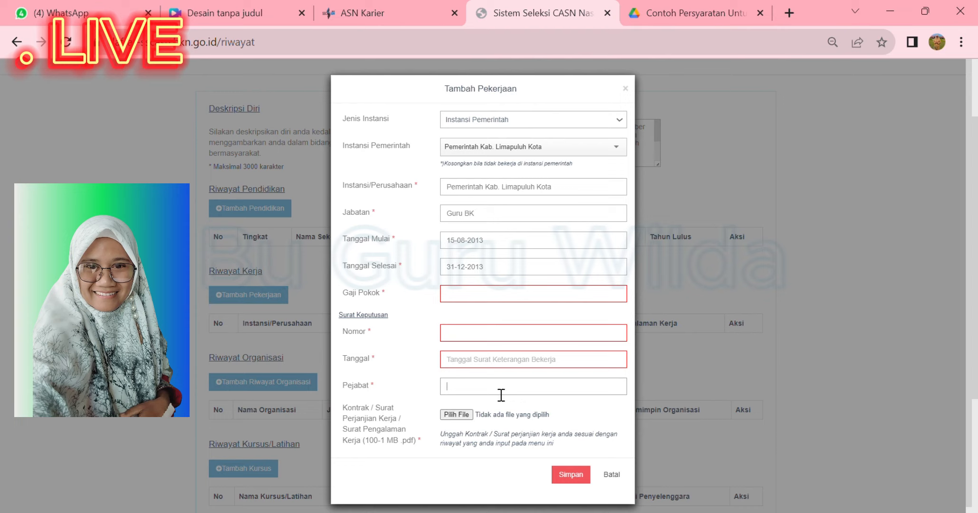
# Enter KETUA KOMITE as the Pejabat and move on to the decree's Tanggal field
pyautogui.write('KETUA KOMITE')
pyautogui.click(480, 364)
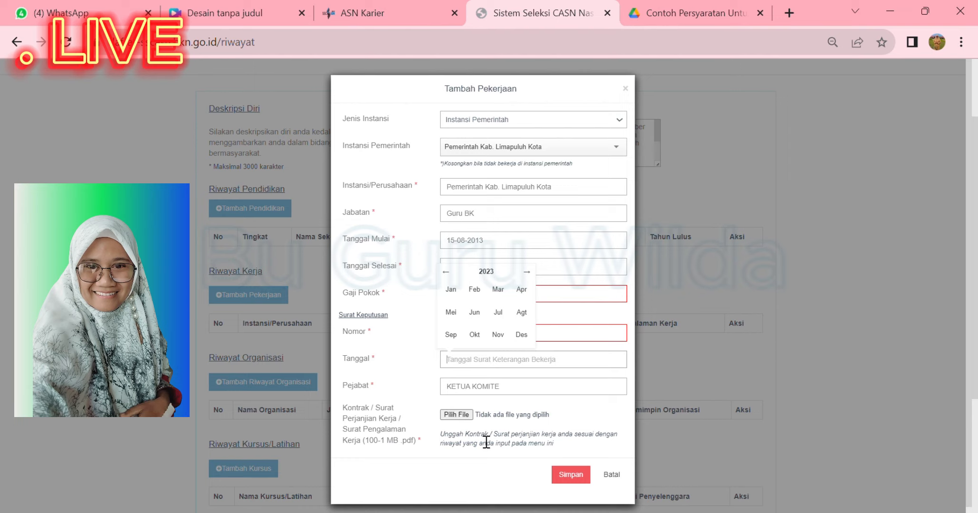
# Close the SK KOMITE.png viewer to show the Contoh Persyaratan folder's file list
pyautogui.click(692, 2)
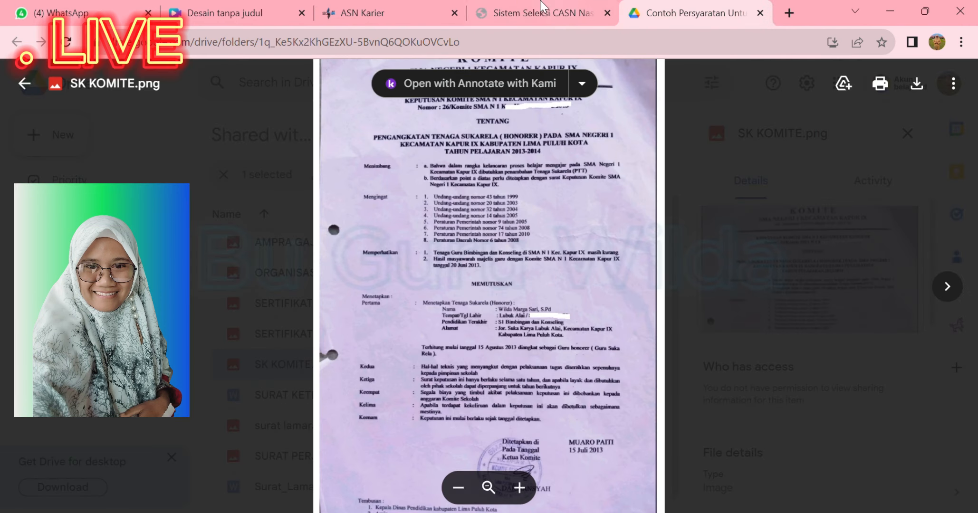
pyautogui.click(522, 2)
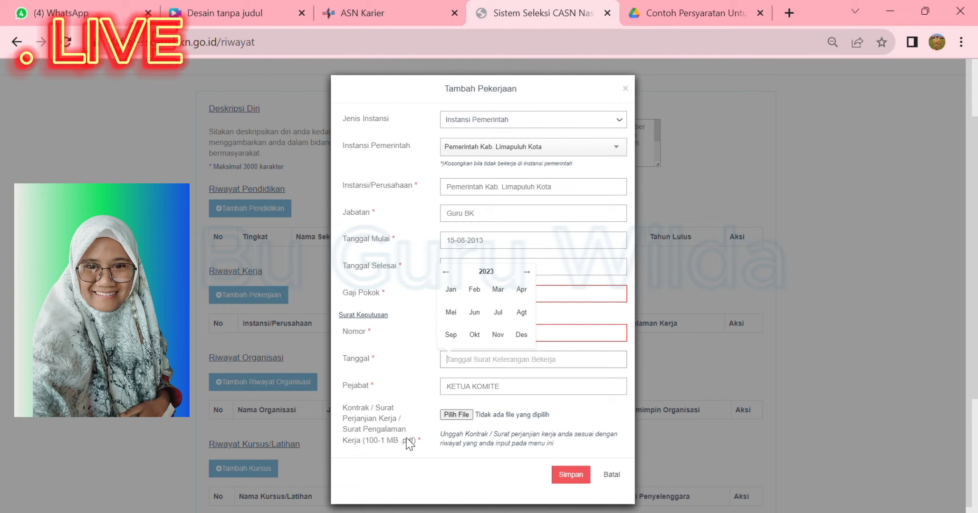
pyautogui.click(674, 10)
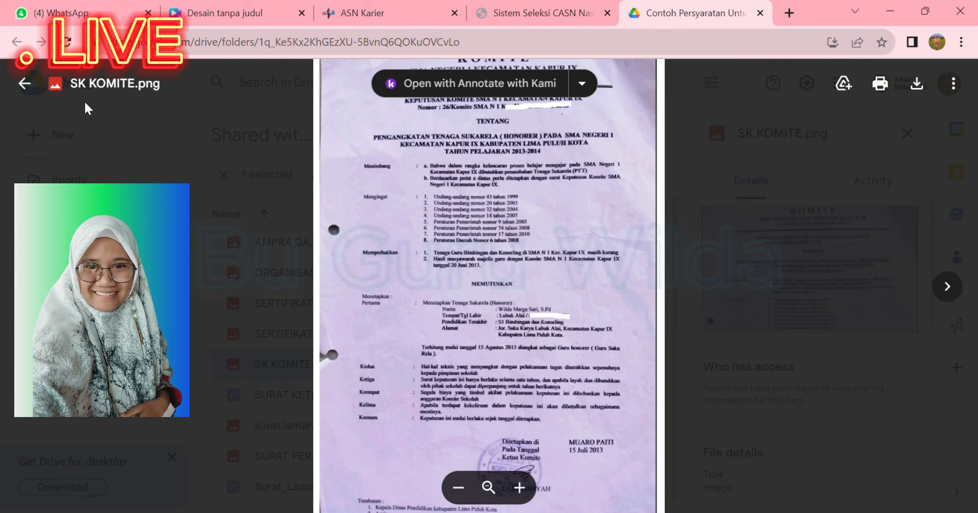
pyautogui.click(24, 83)
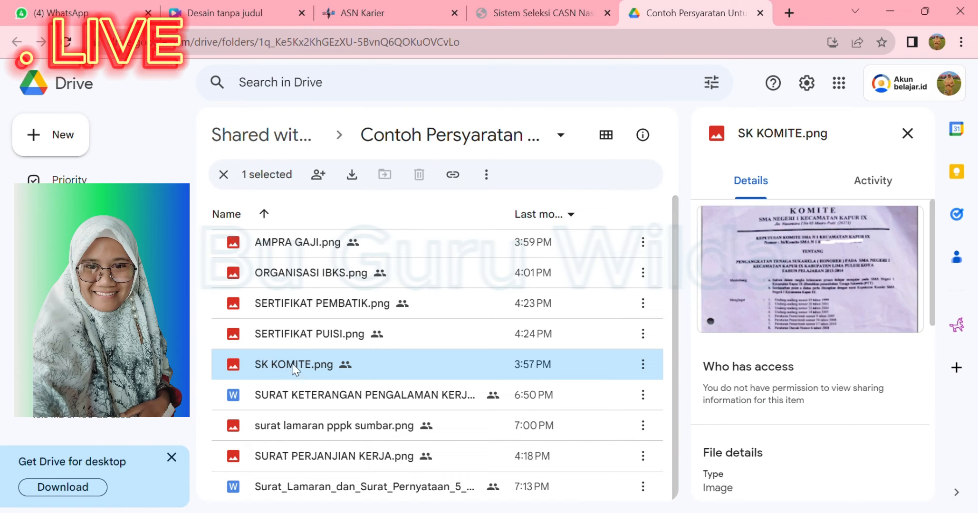
# Open SURAT KETERANGAN PENGALAMAN KERJA.docx in Google Docs, dismiss the welcome message and outline, and read it
pyautogui.doubleClick(284, 393)
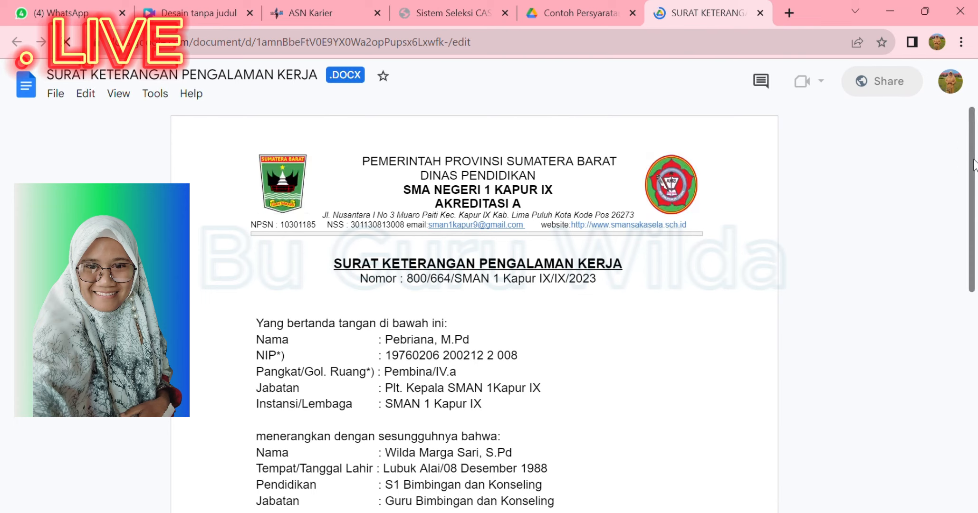
pyautogui.moveTo(974, 166); pyautogui.dragTo(975, 198)
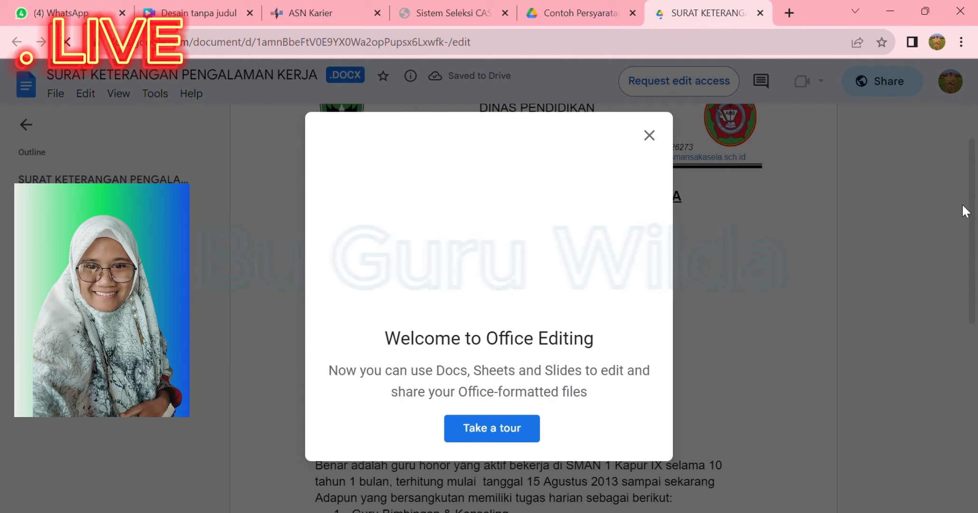
pyautogui.click(649, 136)
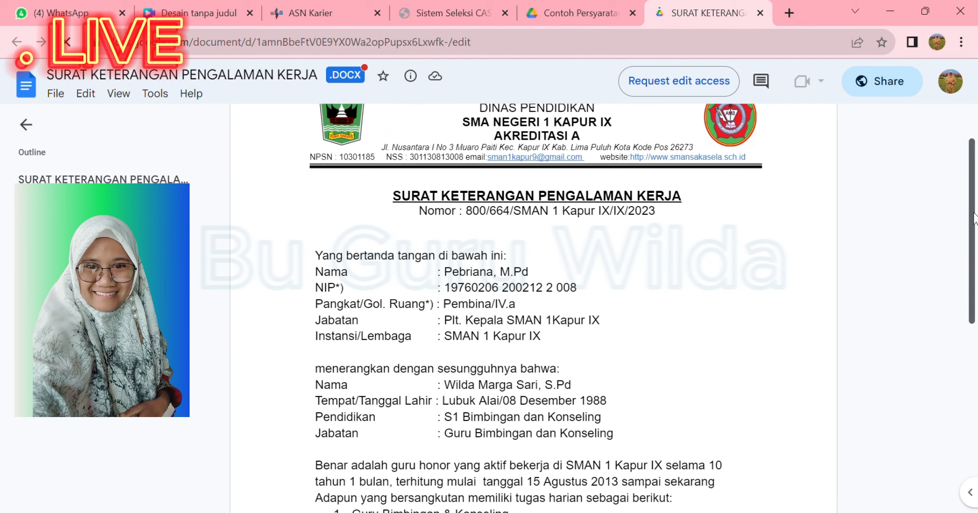
pyautogui.moveTo(977, 222)
pyautogui.mouseDown()
pyautogui.moveTo(977, 413)
pyautogui.moveTo(976, 179)
pyautogui.mouseUp()
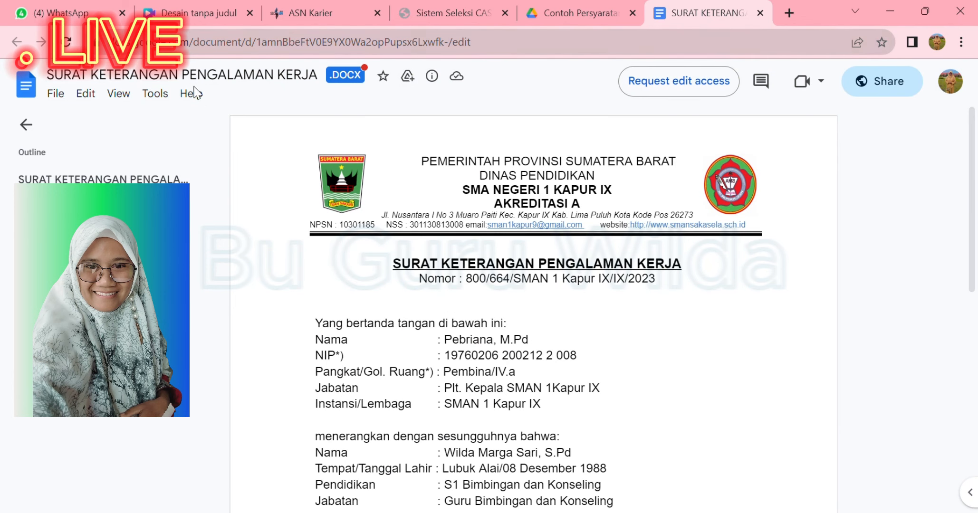
pyautogui.click(33, 126)
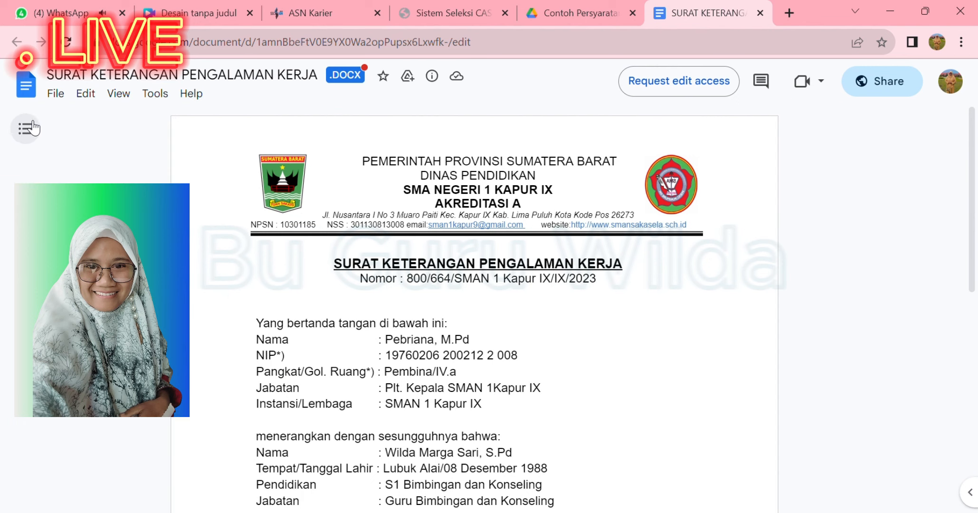
pyautogui.click(613, 7)
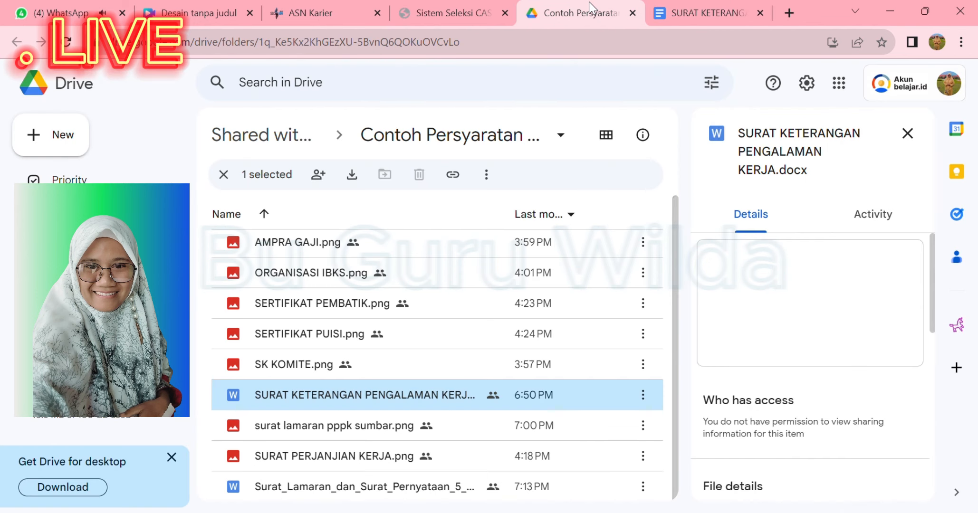
# Preview the SURAT PERJANJIAN KERJA.png contract in Drive, then return to the Tambah Pekerjaan form
pyautogui.click(468, 7)
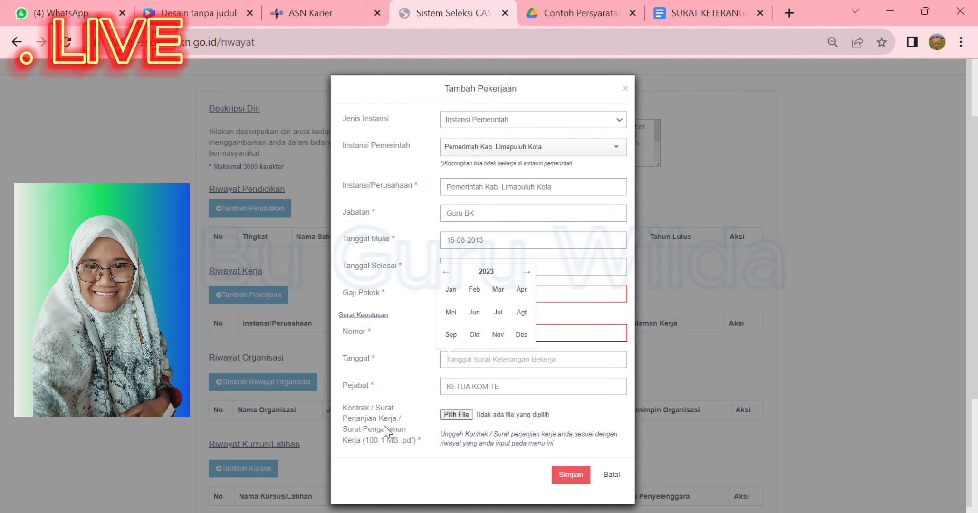
pyautogui.click(585, 5)
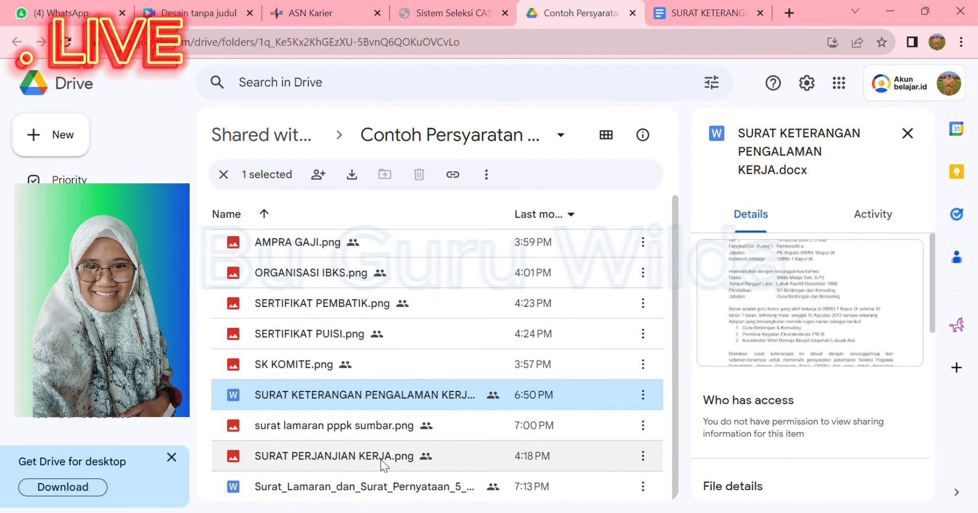
pyautogui.doubleClick(347, 455)
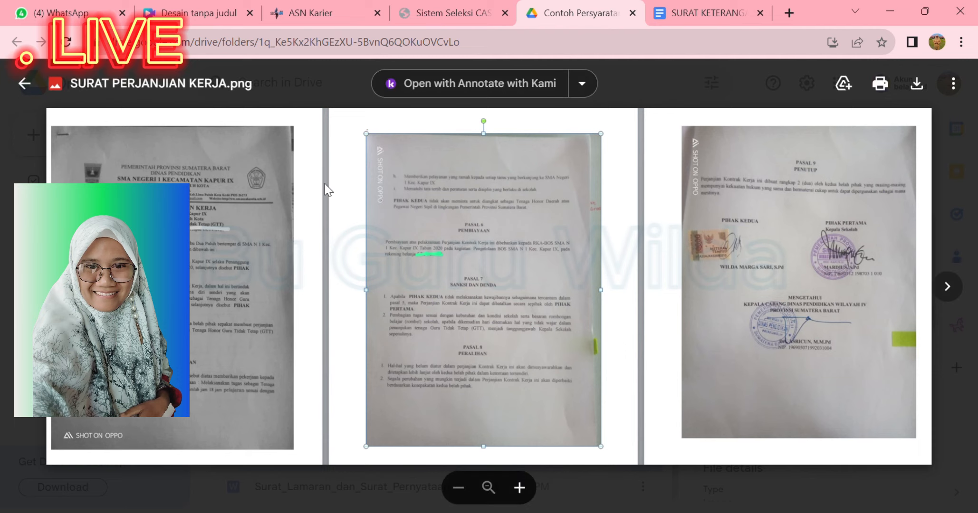
pyautogui.click(28, 85)
pyautogui.click(446, 11)
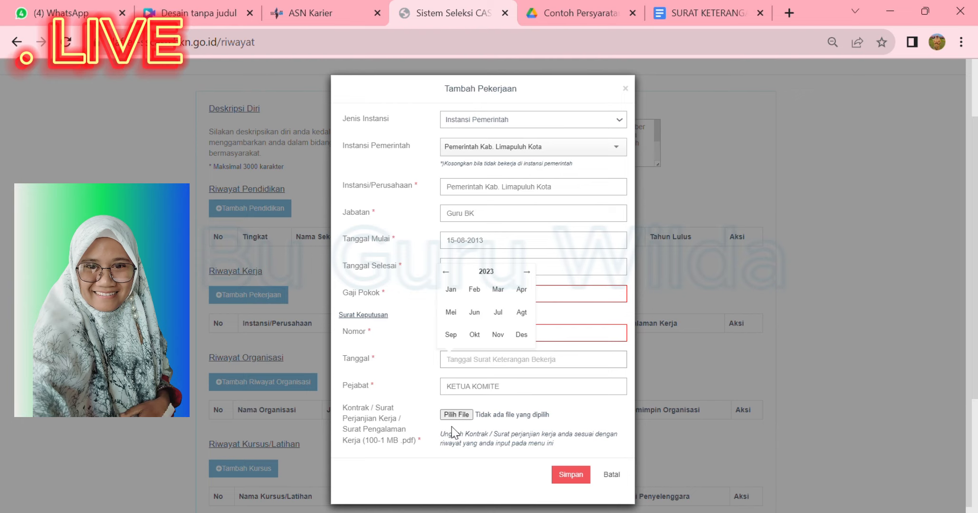
# Cancel the Tambah Pekerjaan entry and start a blank Tambah Riwayat Organisasi form
pyautogui.click(613, 476)
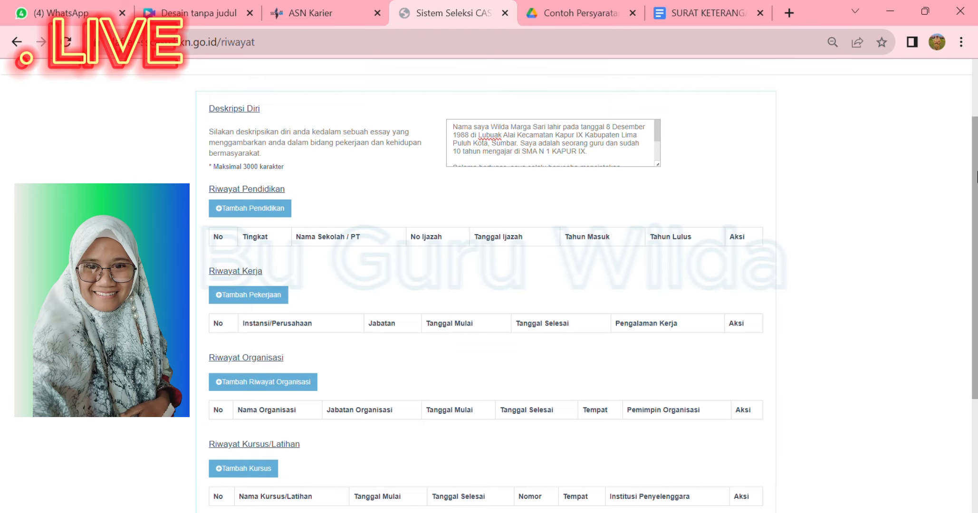
pyautogui.scroll(-2, 976, 176)
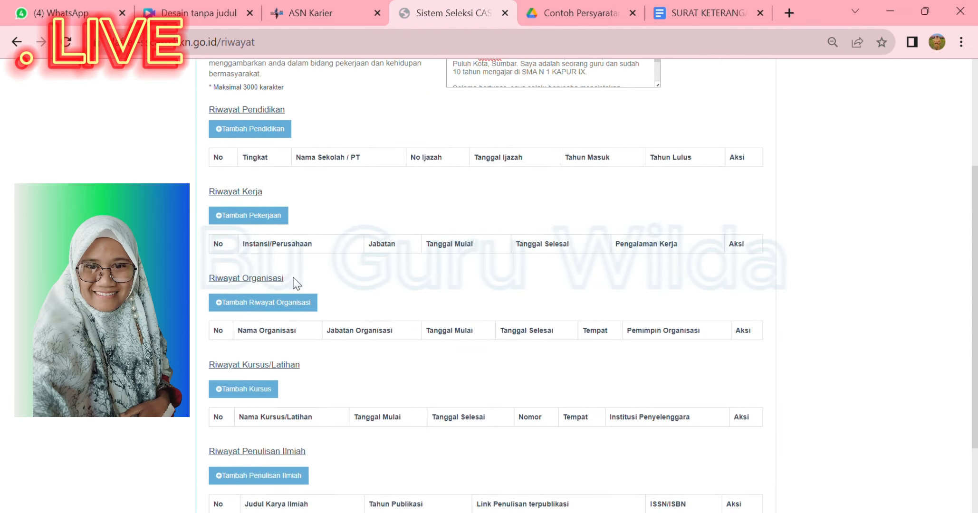
pyautogui.click(254, 306)
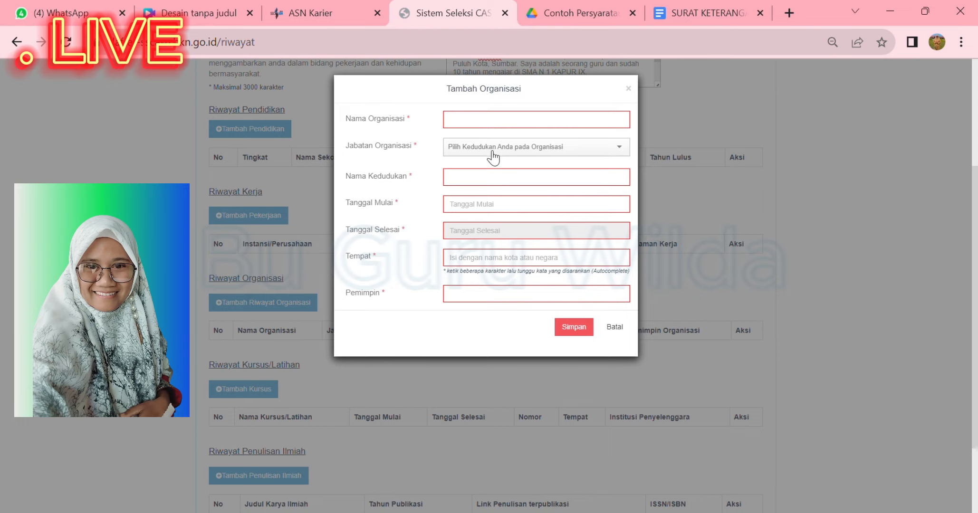
pyautogui.click(468, 126)
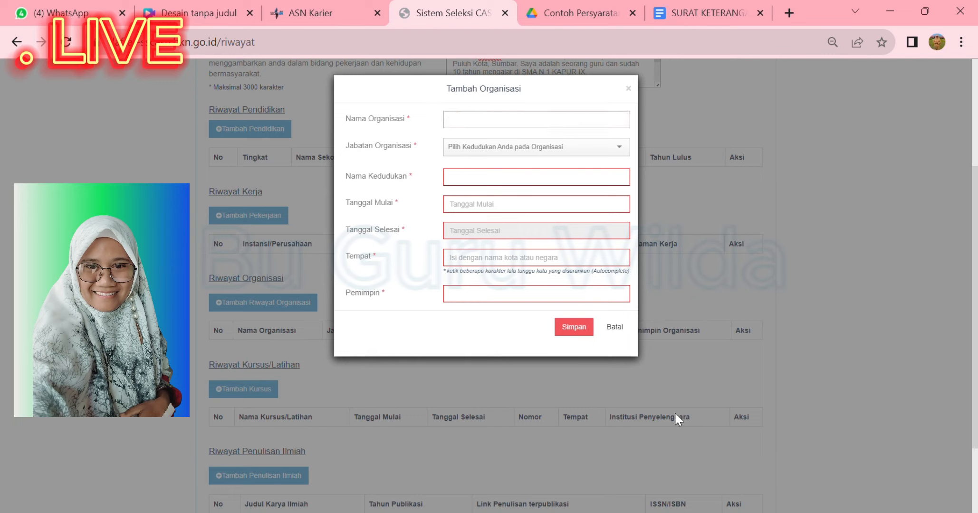
pyautogui.click(572, 11)
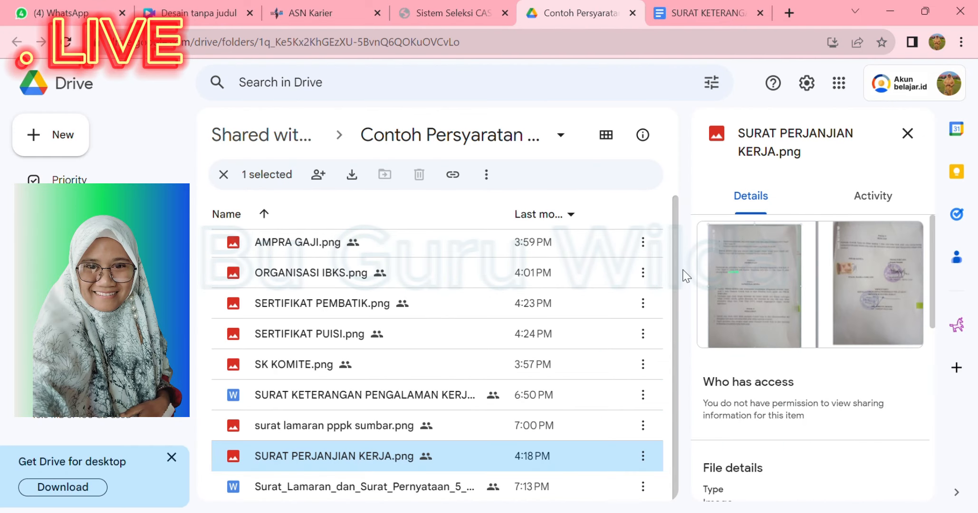
# Preview ORGANISASI IBKS.png in Drive, then go back to the empty Tambah Organisasi form
pyautogui.doubleClick(304, 273)
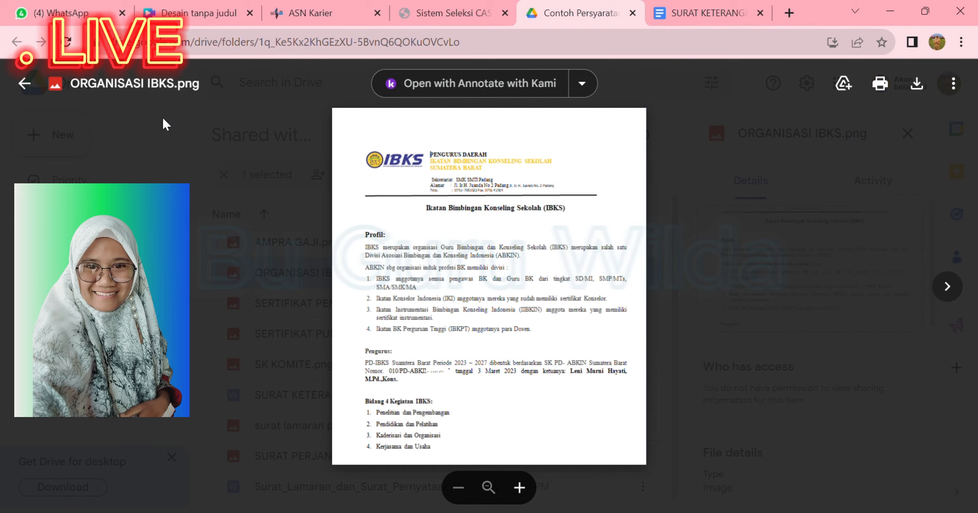
pyautogui.click(432, 0)
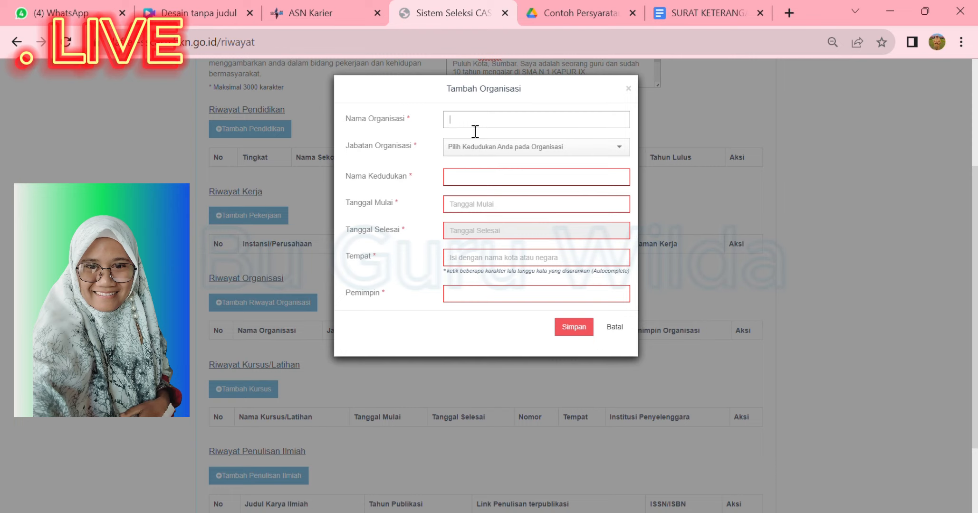
# Choose Anggota Biasa as Jabatan Organisasi, then cancel the Tambah Organisasi form
pyautogui.click(596, 158)
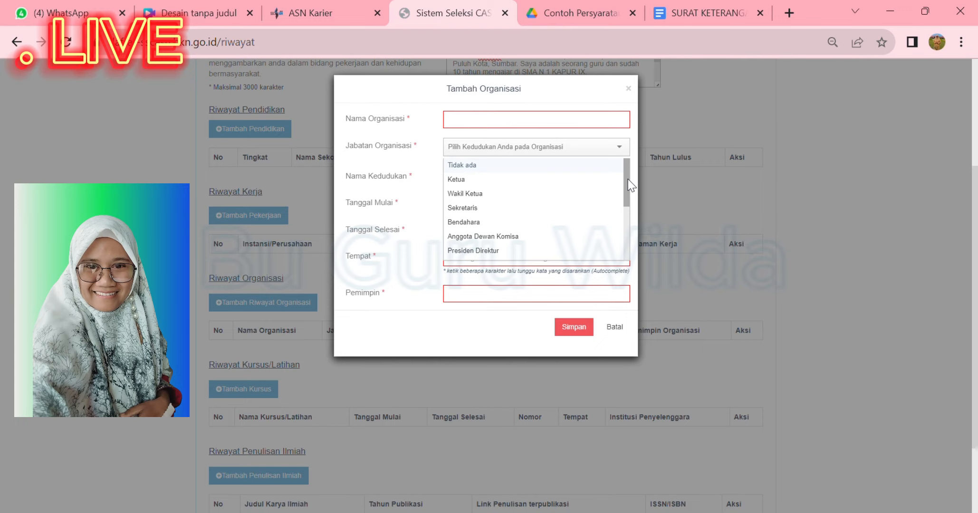
pyautogui.moveTo(627, 180); pyautogui.dragTo(633, 233)
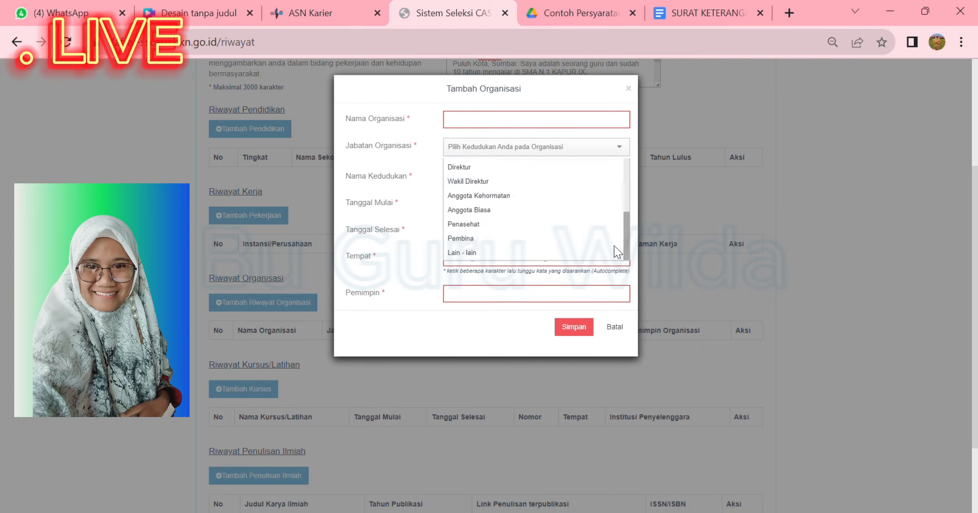
pyautogui.click(491, 212)
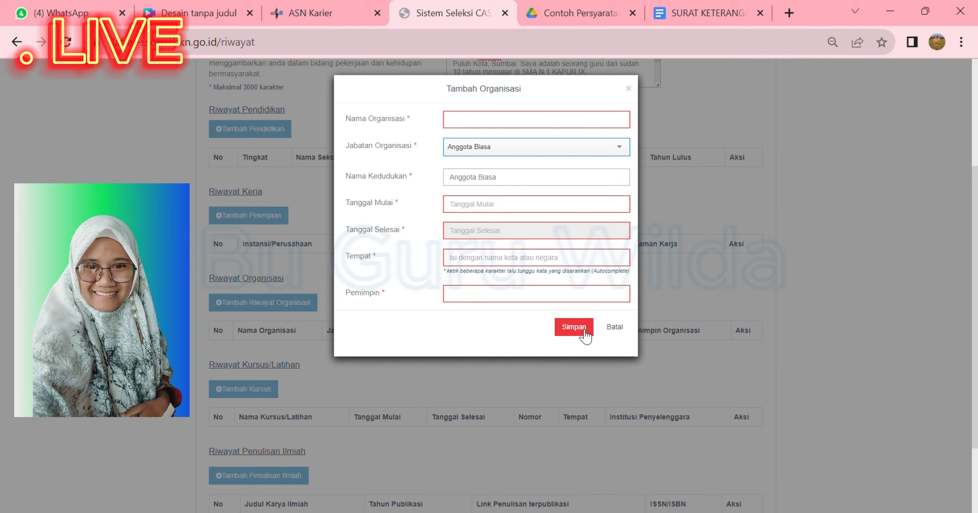
pyautogui.click(614, 327)
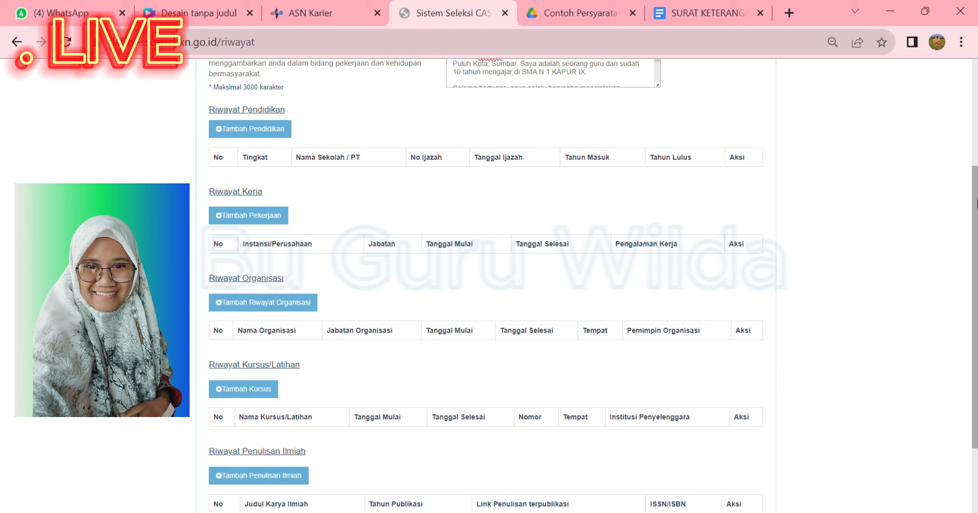
pyautogui.scroll(-2, 977, 204)
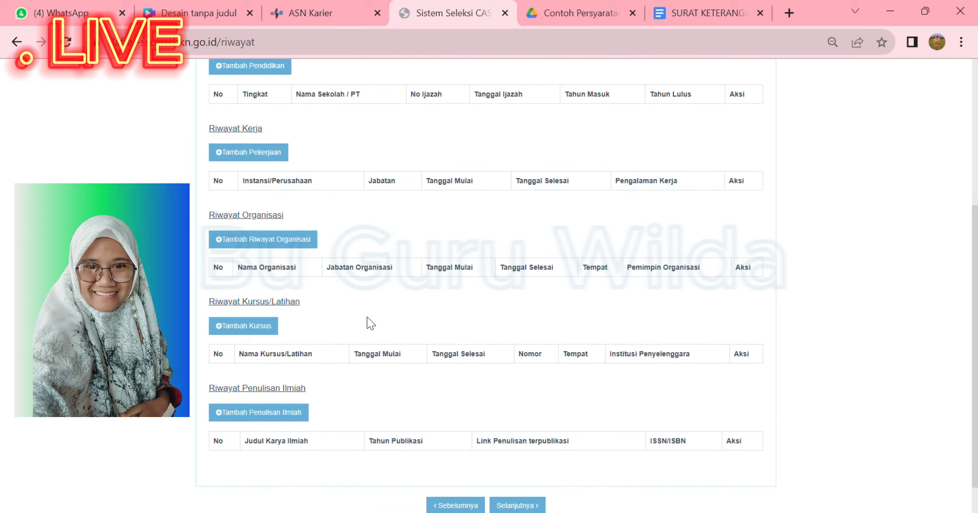
pyautogui.click(251, 329)
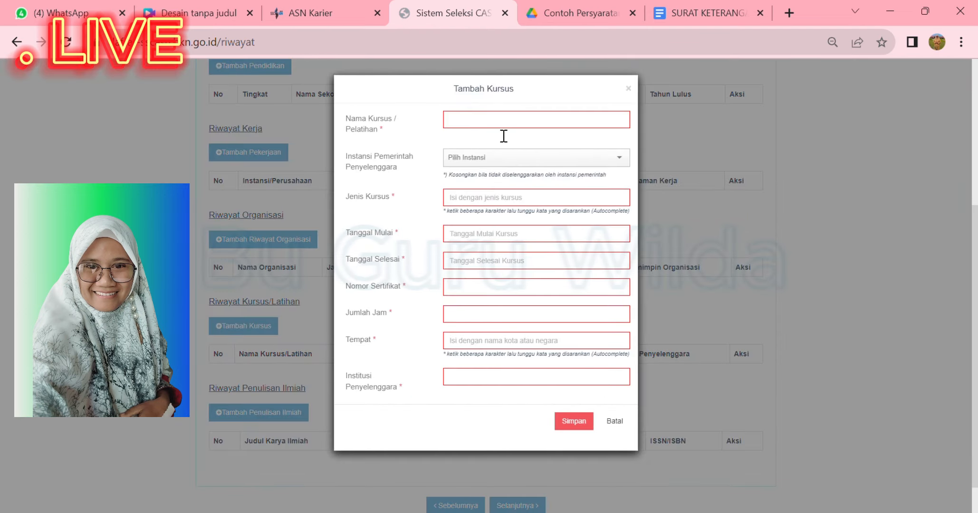
pyautogui.click(485, 125)
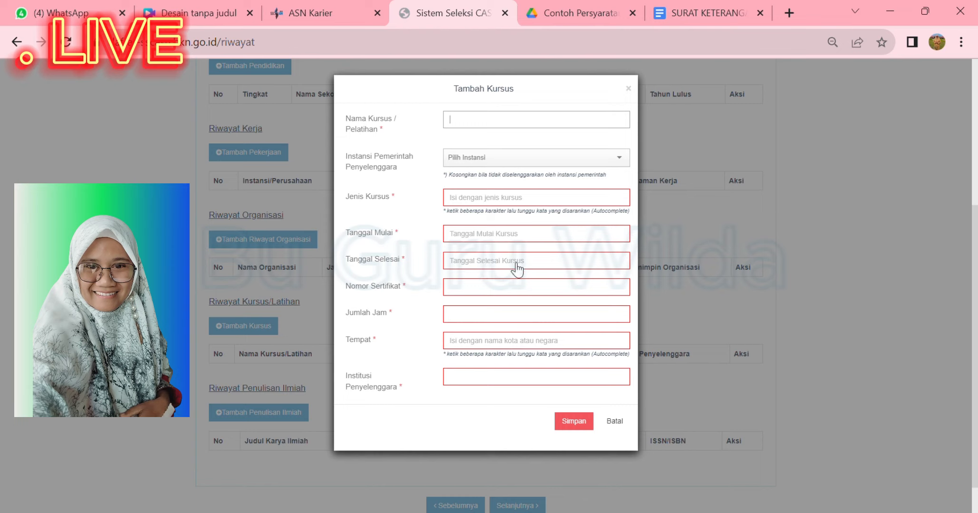
pyautogui.click(485, 298)
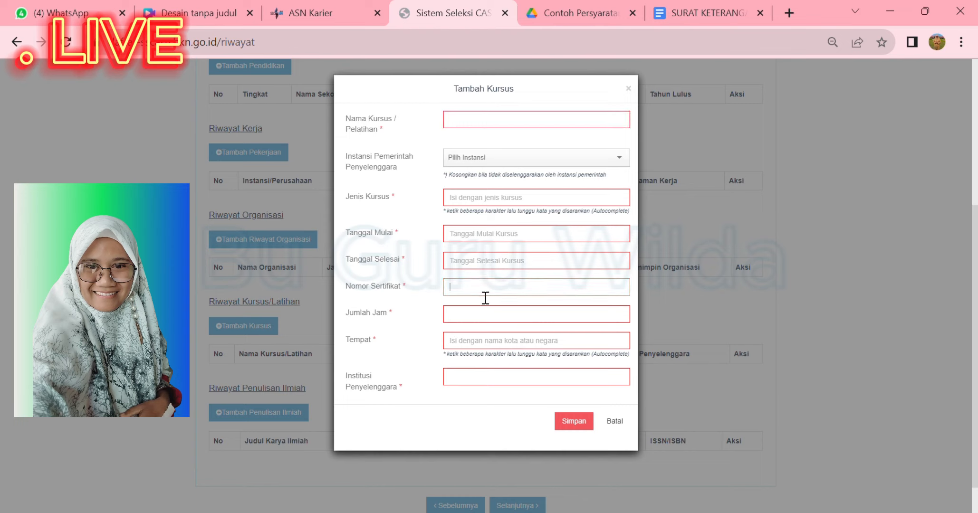
pyautogui.click(469, 325)
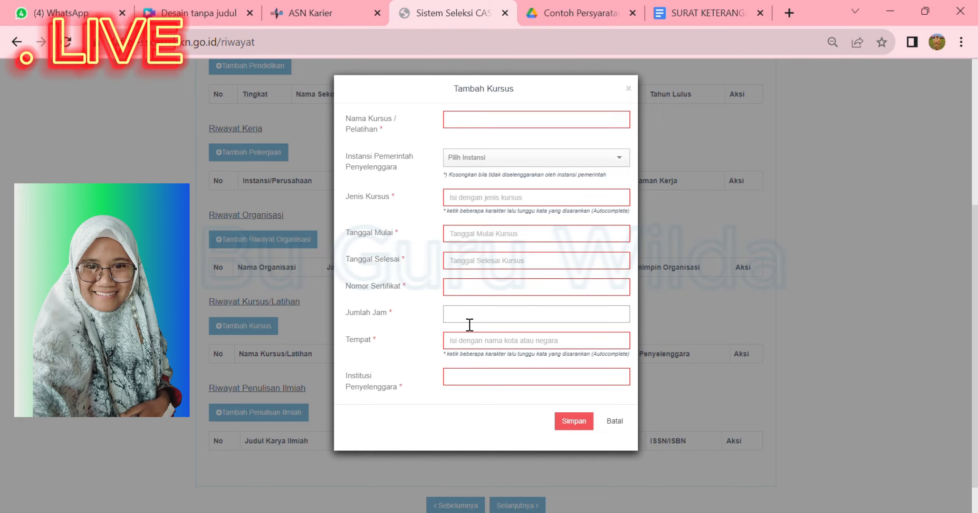
pyautogui.click(475, 347)
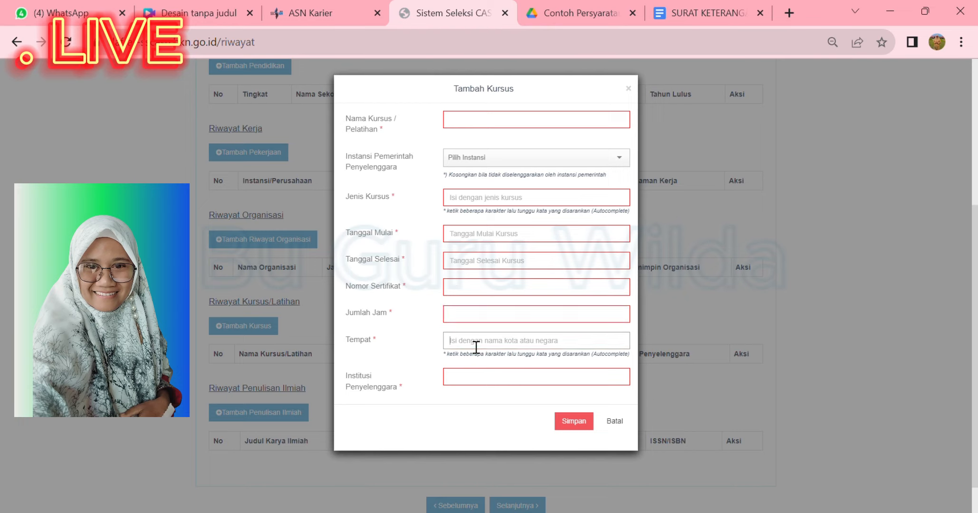
pyautogui.click(466, 377)
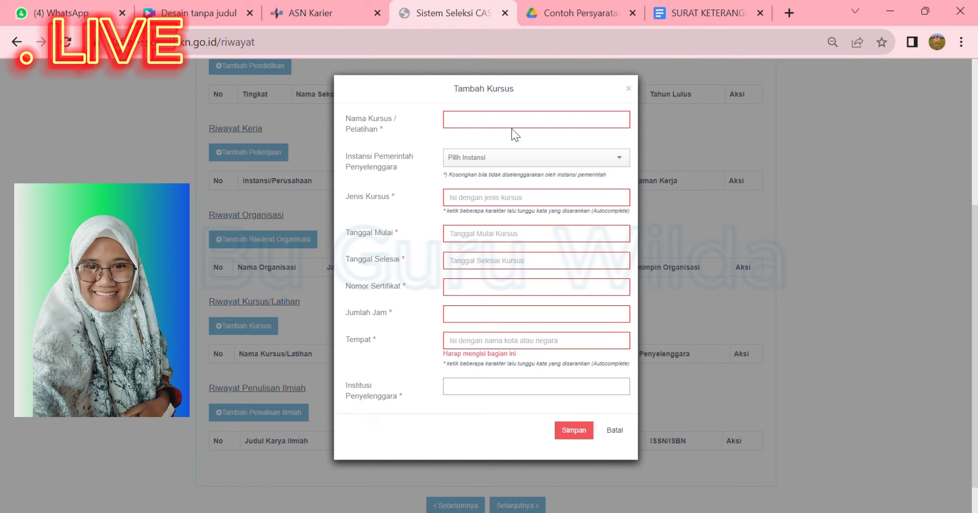
pyautogui.click(616, 434)
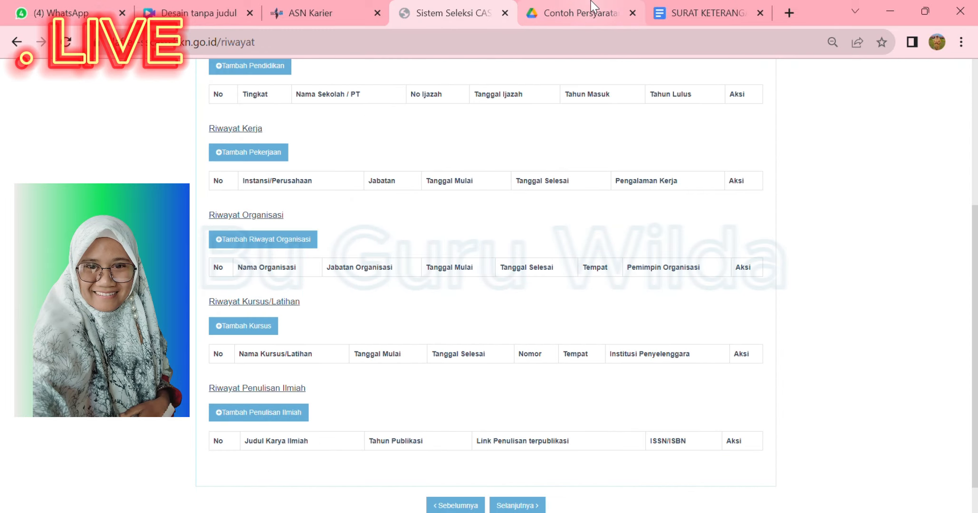
pyautogui.click(603, 4)
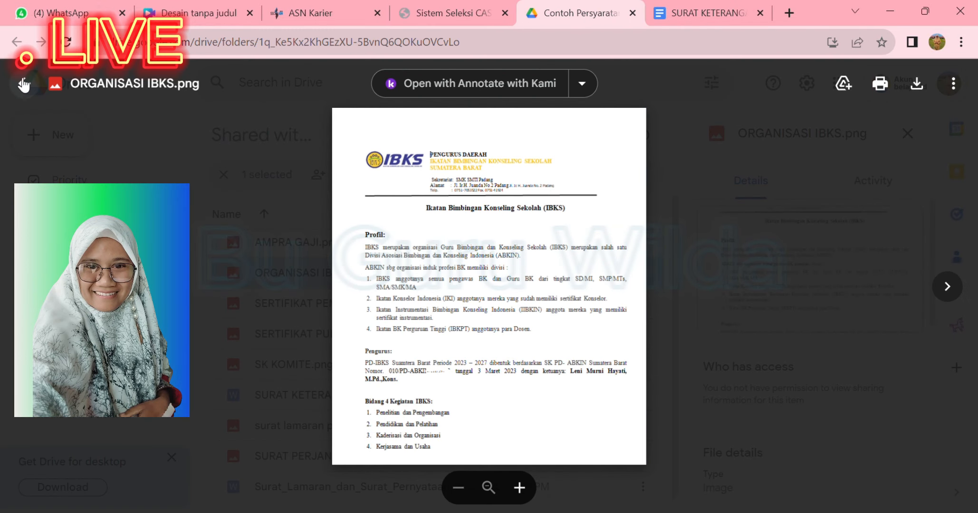
pyautogui.click(24, 83)
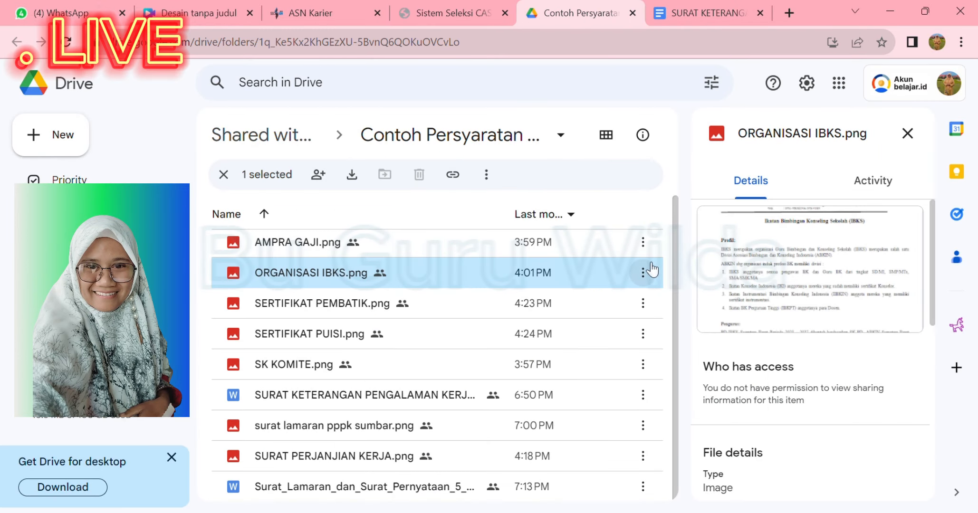
pyautogui.doubleClick(311, 304)
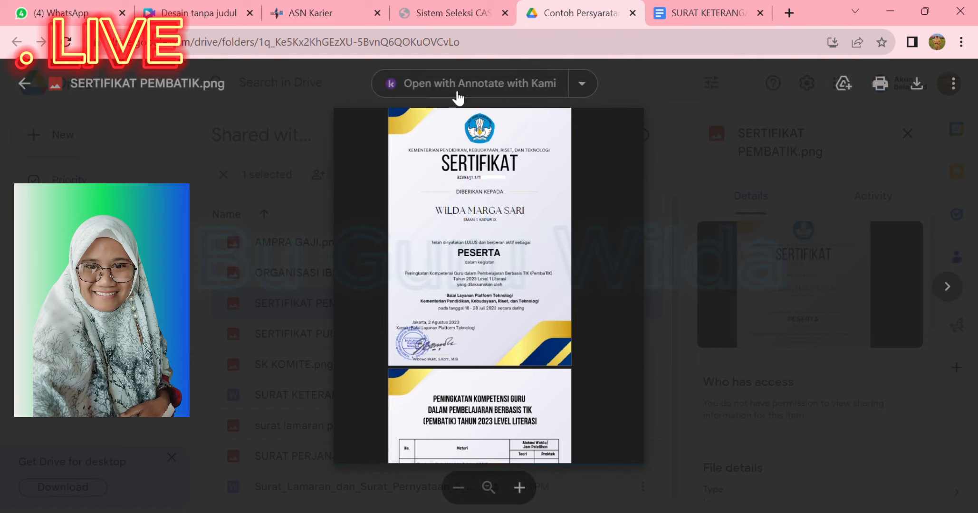
pyautogui.click(447, 10)
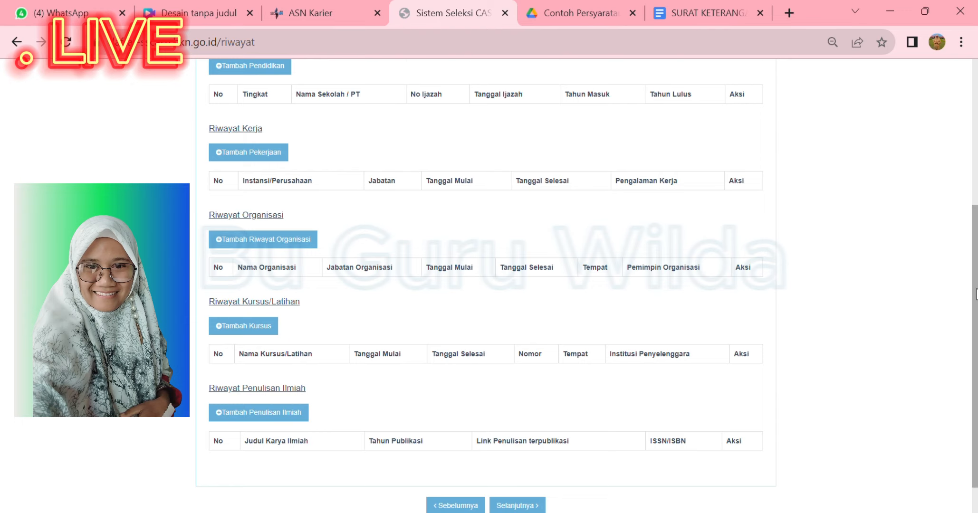
pyautogui.moveTo(976, 293); pyautogui.dragTo(976, 320)
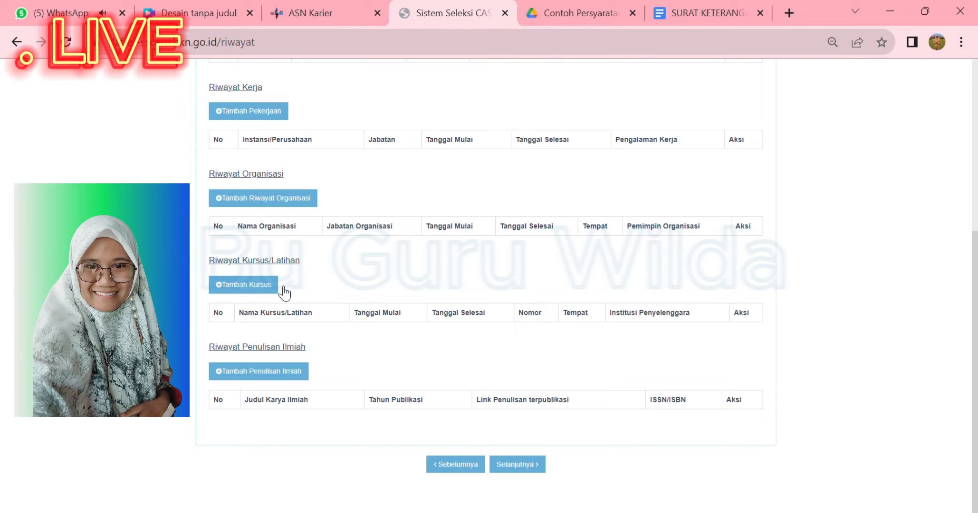
pyautogui.click(266, 374)
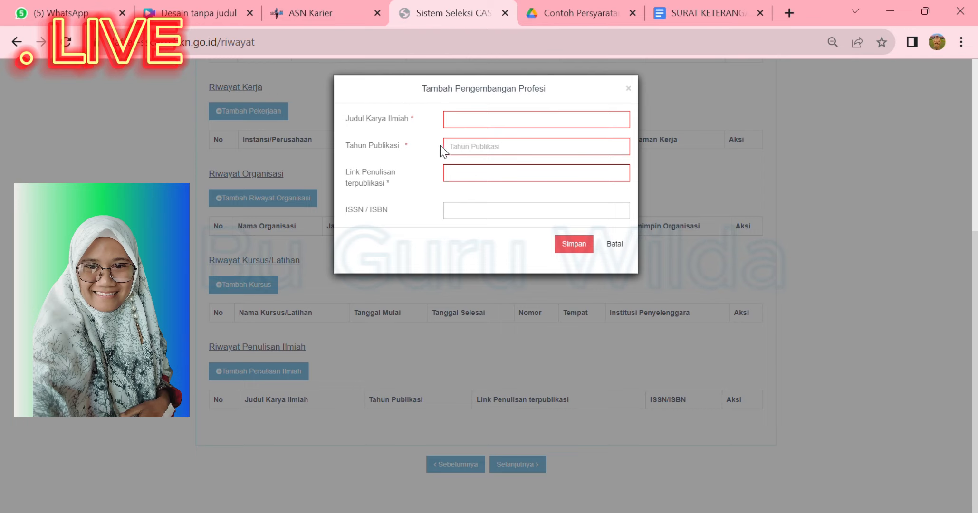
pyautogui.click(483, 126)
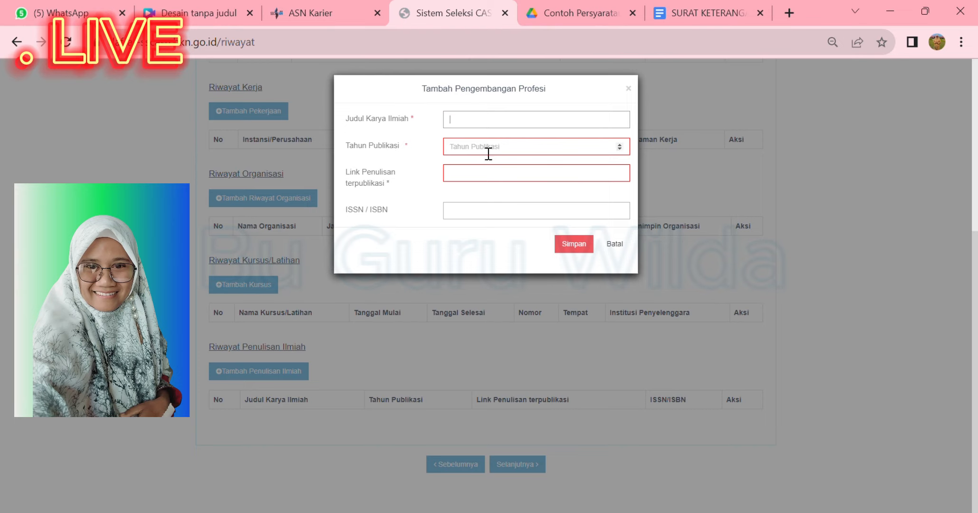
pyautogui.click(619, 145)
pyautogui.click(619, 146)
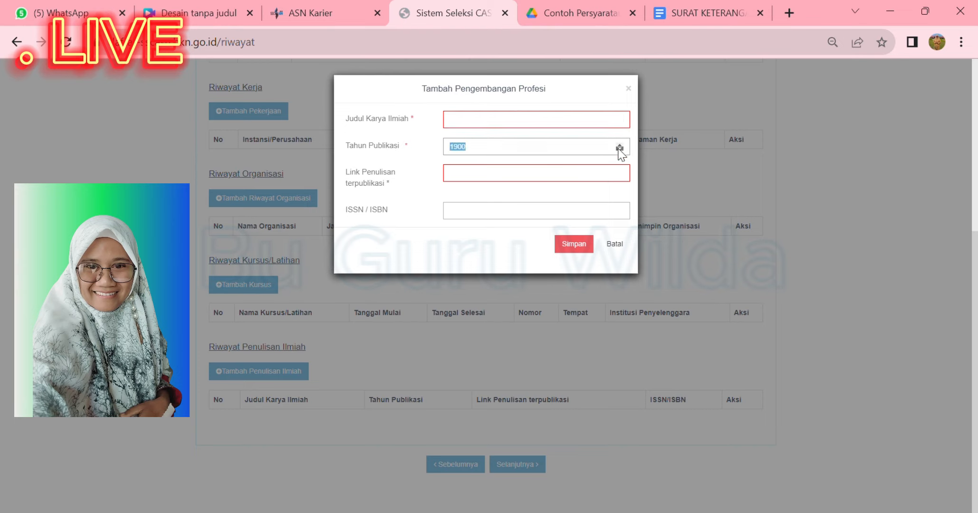
pyautogui.click(617, 146)
pyautogui.click(617, 146)
pyautogui.click(617, 146)
pyautogui.click(617, 146)
pyautogui.scroll(-4, 542, 155)
pyautogui.press('BackSpace')
pyautogui.press('BackSpace')
pyautogui.press('BackSpace')
pyautogui.write('2020')
pyautogui.click(509, 181)
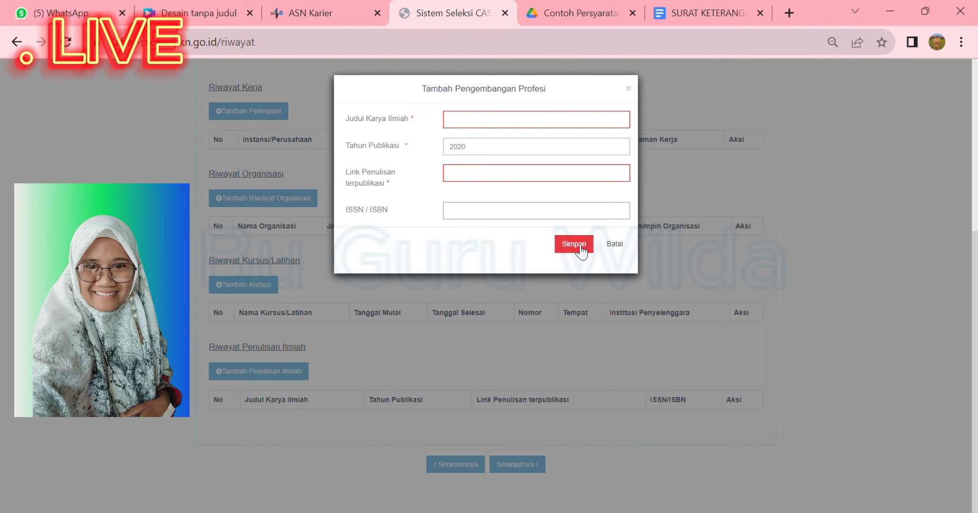
pyautogui.click(618, 247)
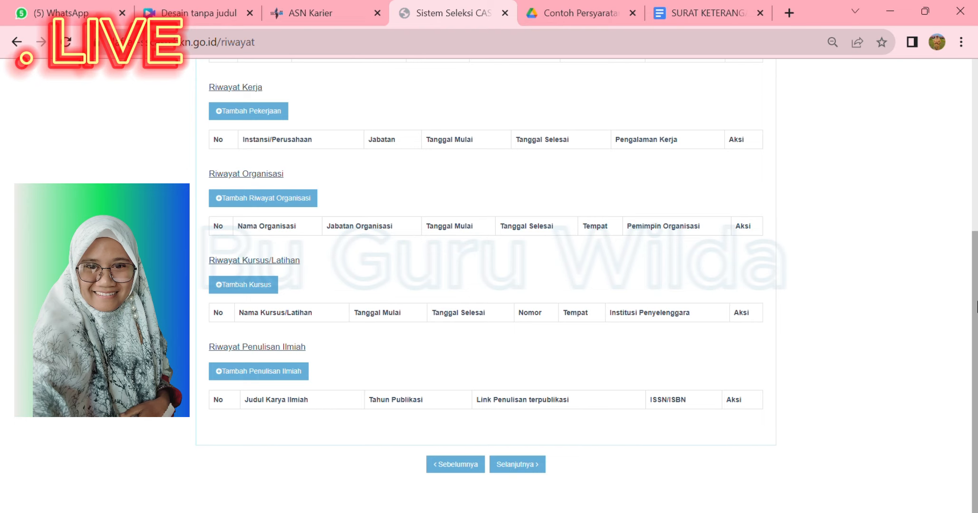
pyautogui.moveTo(977, 306); pyautogui.dragTo(976, 98)
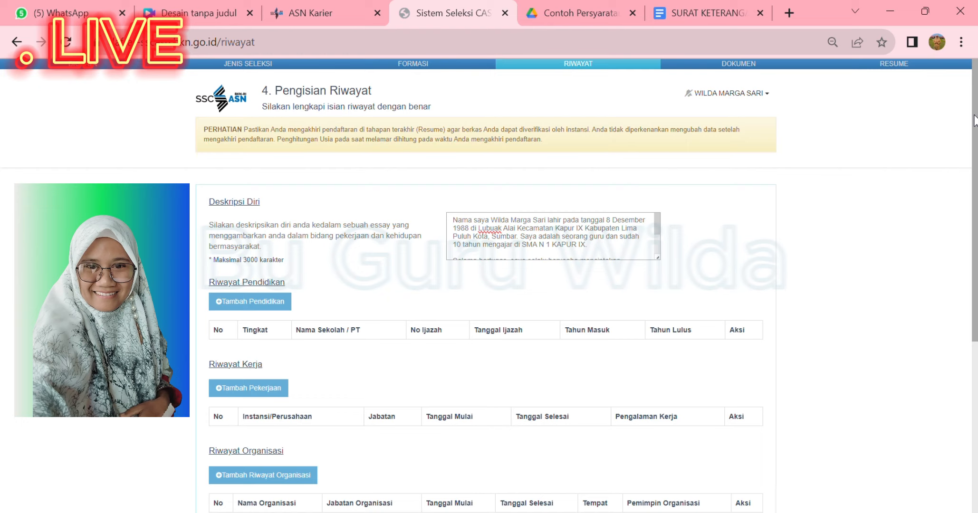
pyautogui.moveTo(974, 119); pyautogui.dragTo(976, 162)
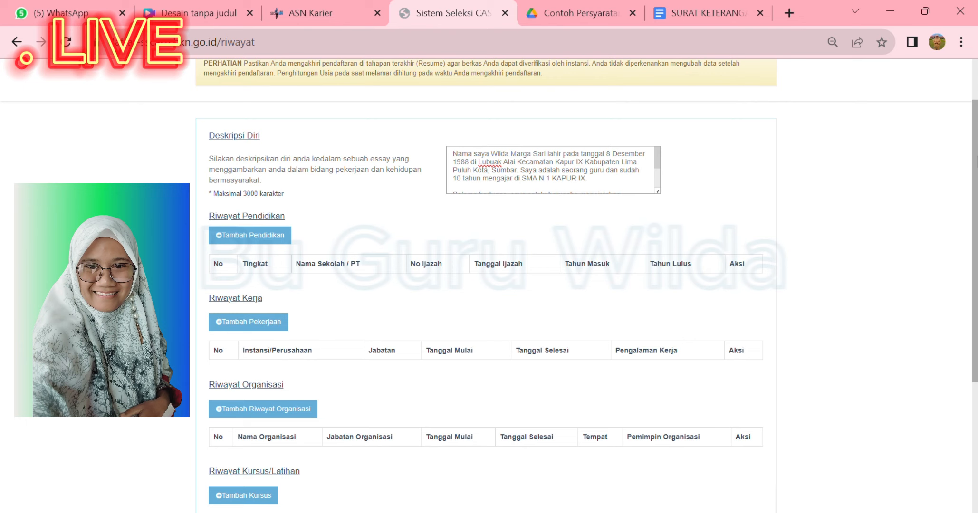
pyautogui.moveTo(977, 162); pyautogui.dragTo(976, 174)
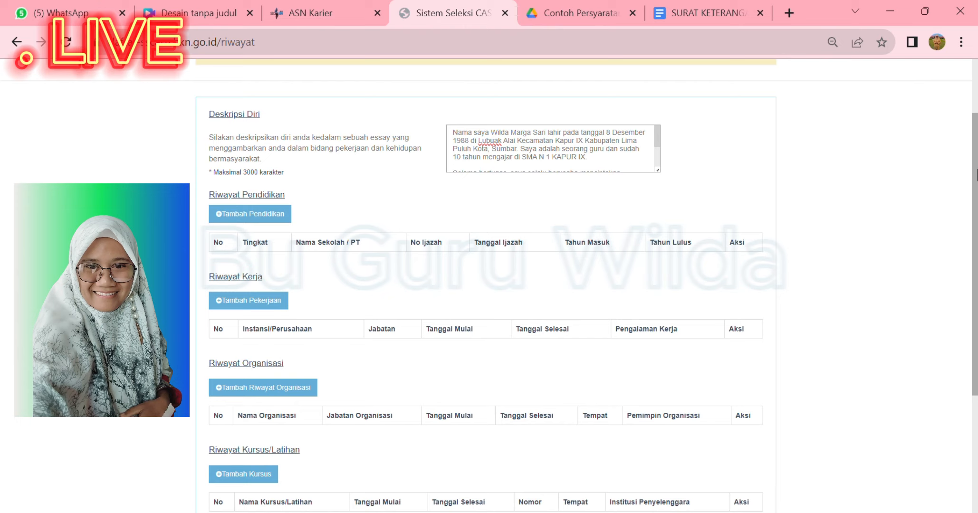
pyautogui.moveTo(976, 173); pyautogui.dragTo(976, 198)
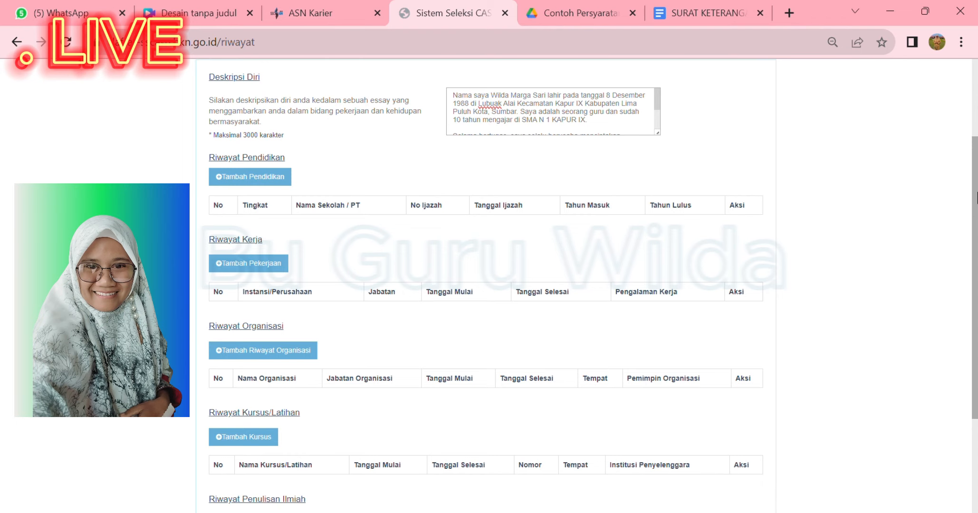
pyautogui.moveTo(975, 197); pyautogui.dragTo(976, 215)
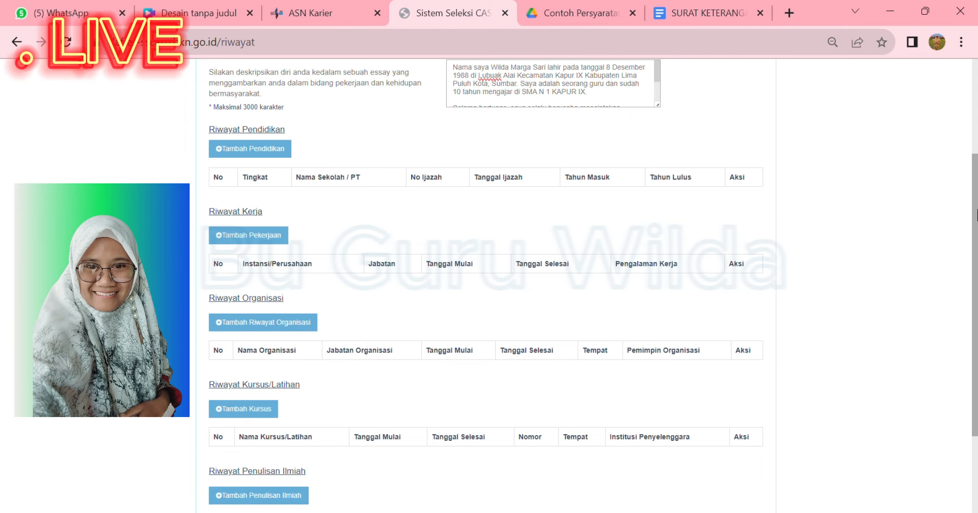
pyautogui.moveTo(976, 215); pyautogui.dragTo(975, 233)
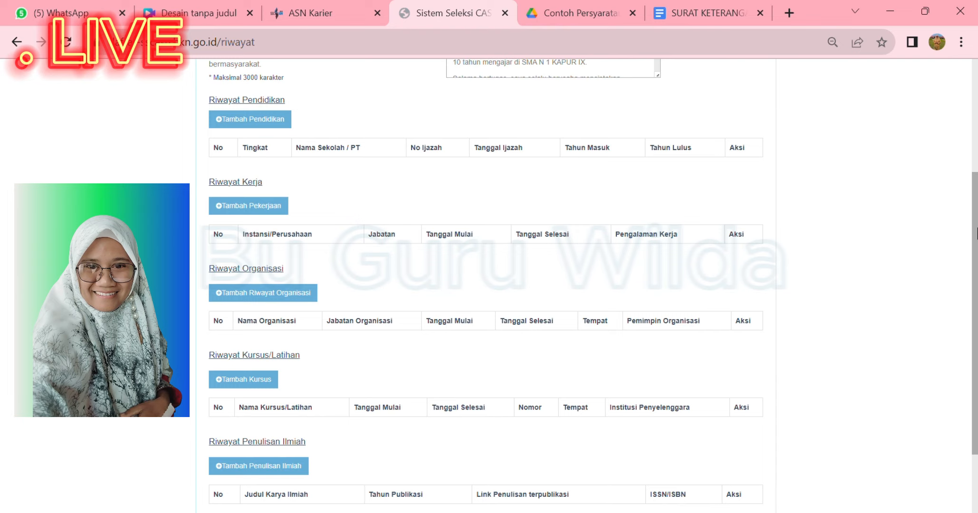
pyautogui.moveTo(976, 233); pyautogui.dragTo(976, 279)
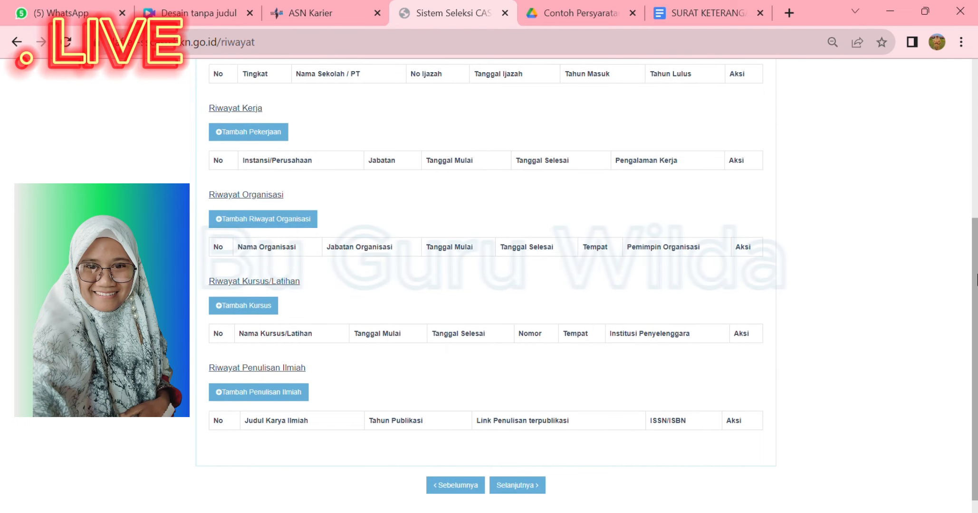
pyautogui.moveTo(977, 280); pyautogui.dragTo(977, 294)
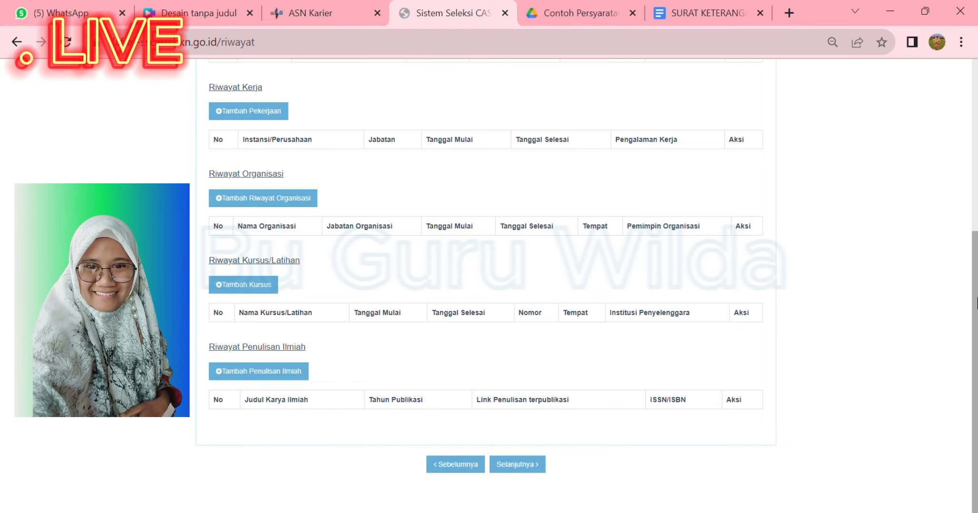
pyautogui.moveTo(976, 304); pyautogui.dragTo(968, 84)
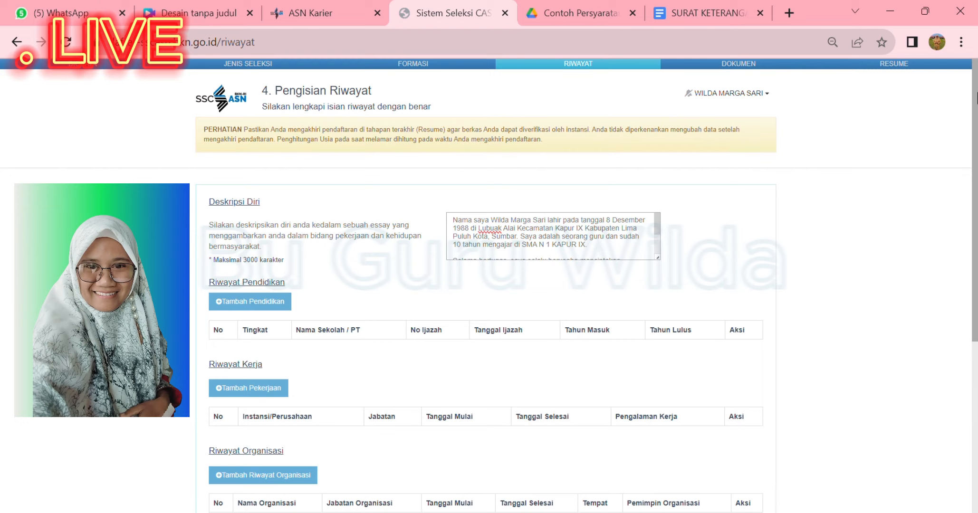
pyautogui.moveTo(977, 93); pyautogui.dragTo(977, 80)
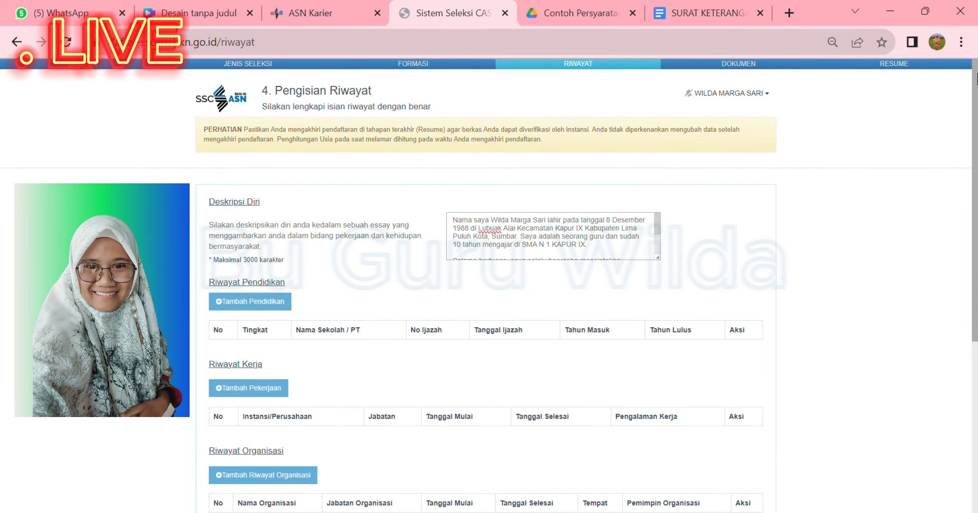